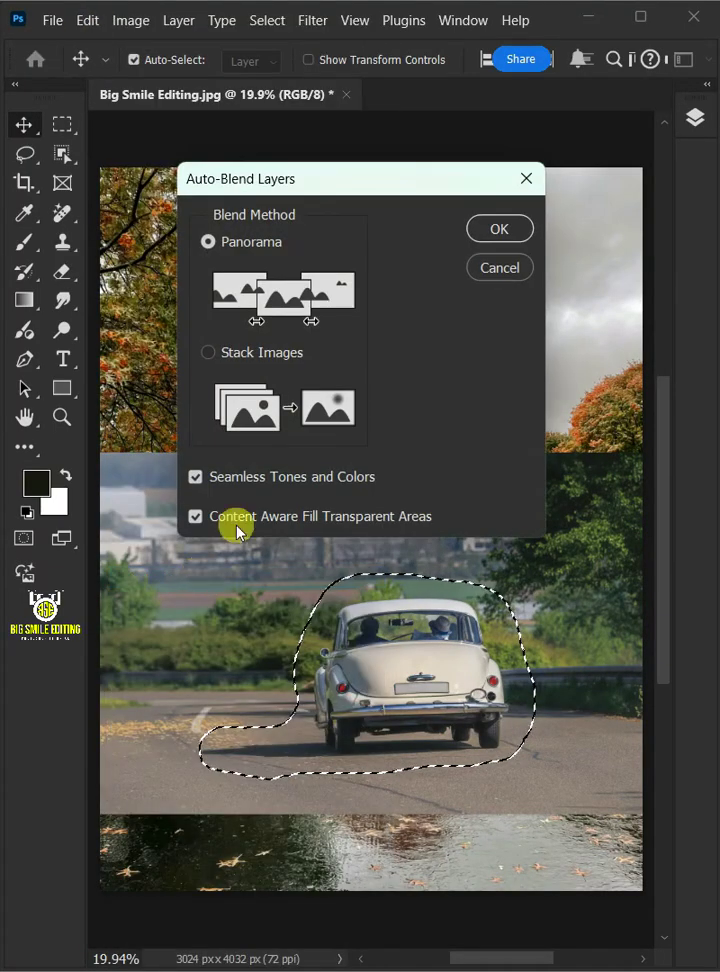
Step: Choose Stack Images as the Auto-Blend Layers method
left_click(208, 353)
Step: Confirm the auto-blend, then search YouTube for 'big smile editin'
left_click(499, 228)
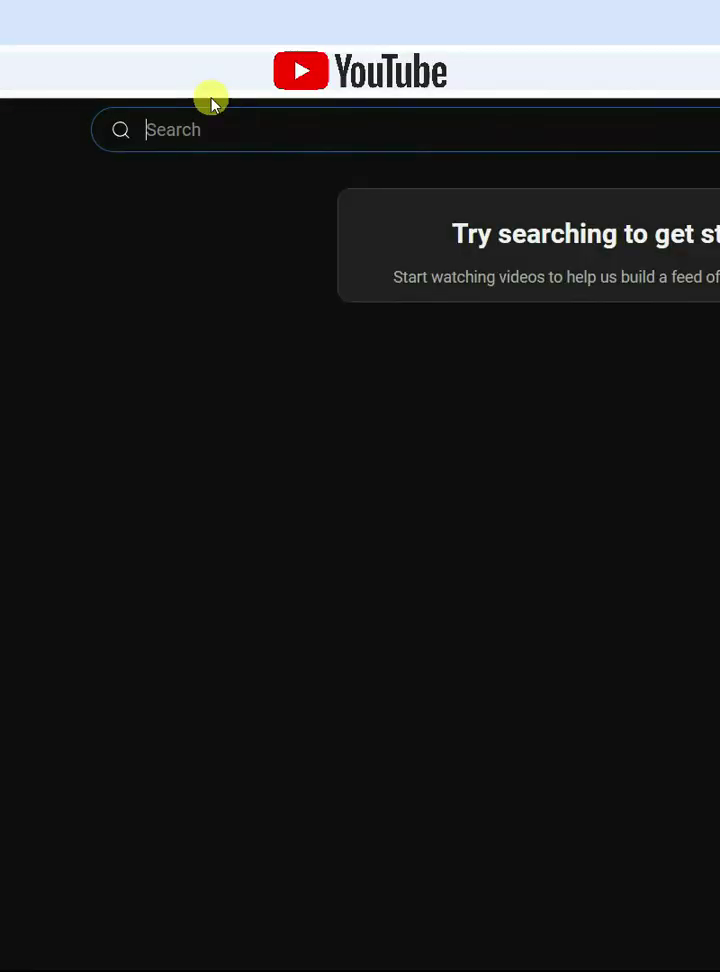
type("big smile edi")
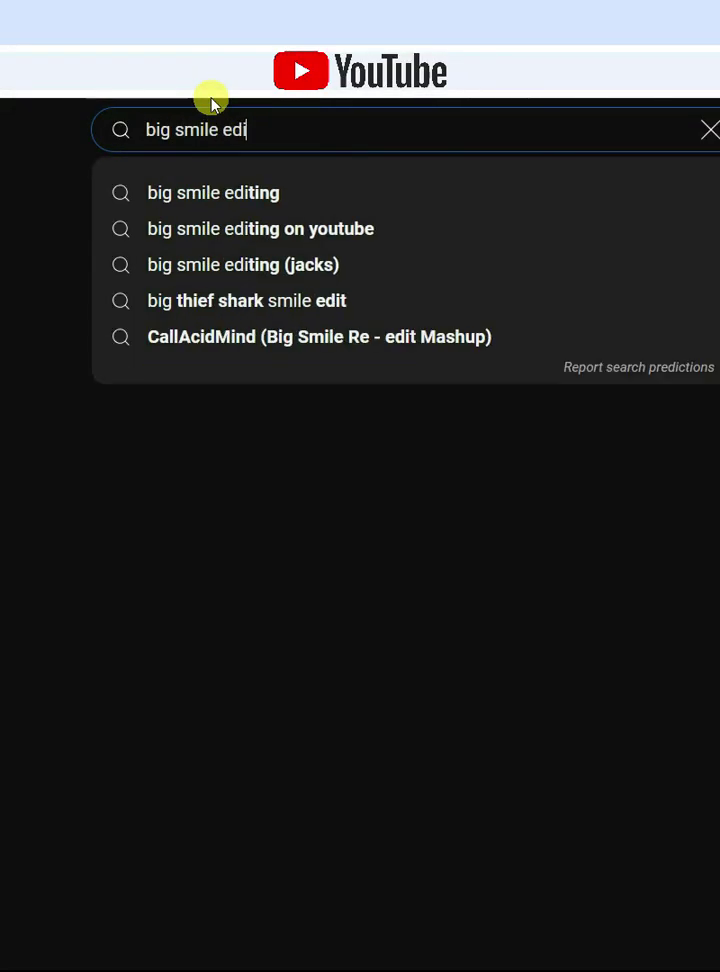
type("ting")
key("Return")
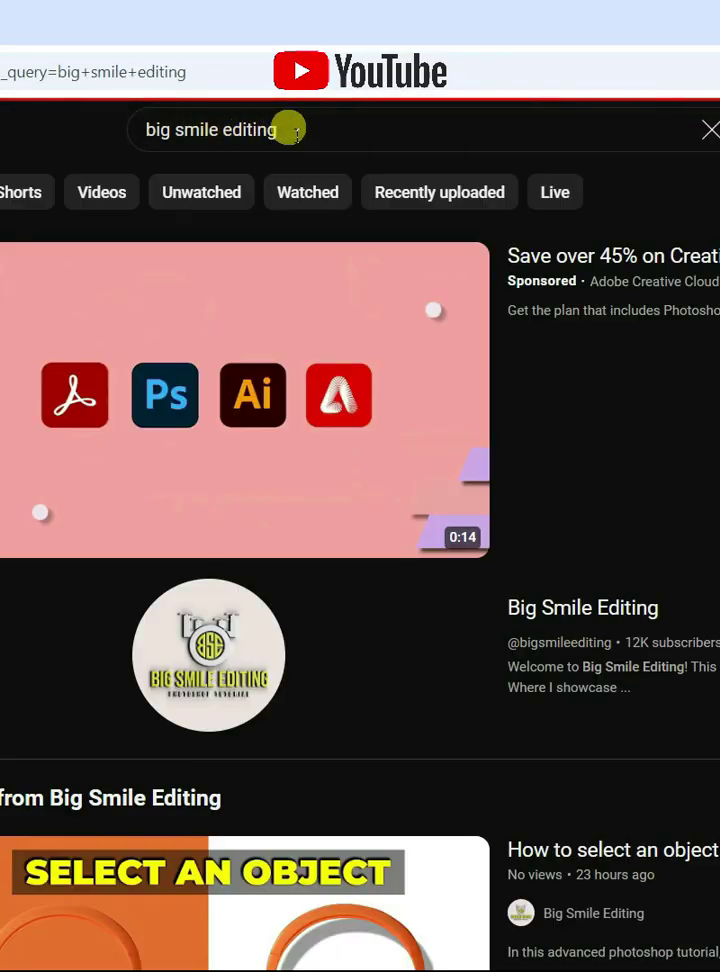
Step: Open the Big Smile Editing channel, subscribe, and set notifications to All
left_click(566, 615)
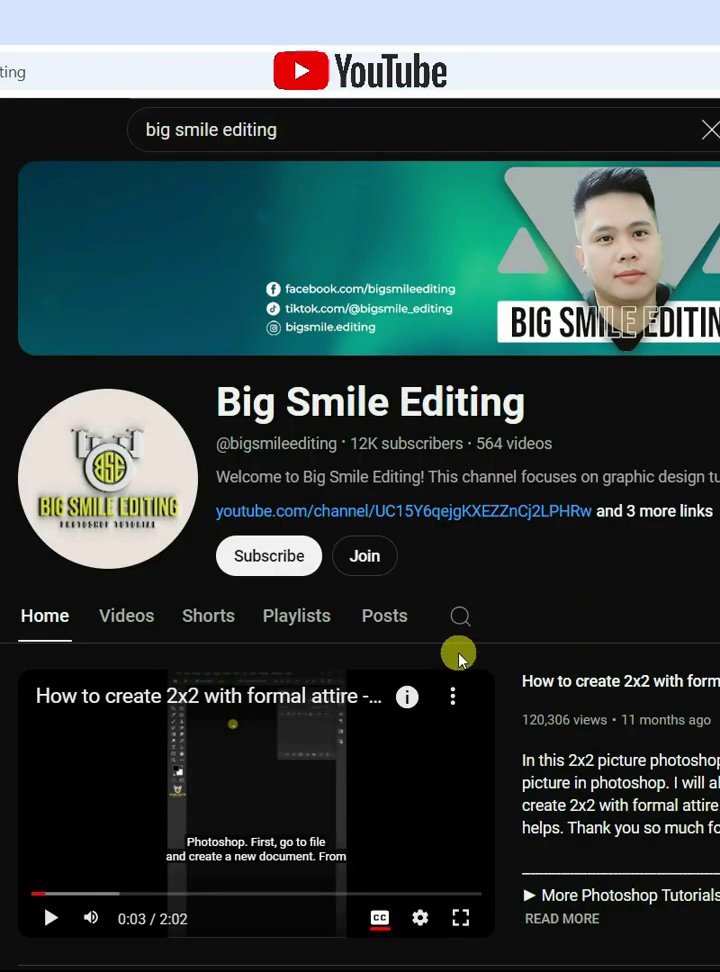
left_click(278, 558)
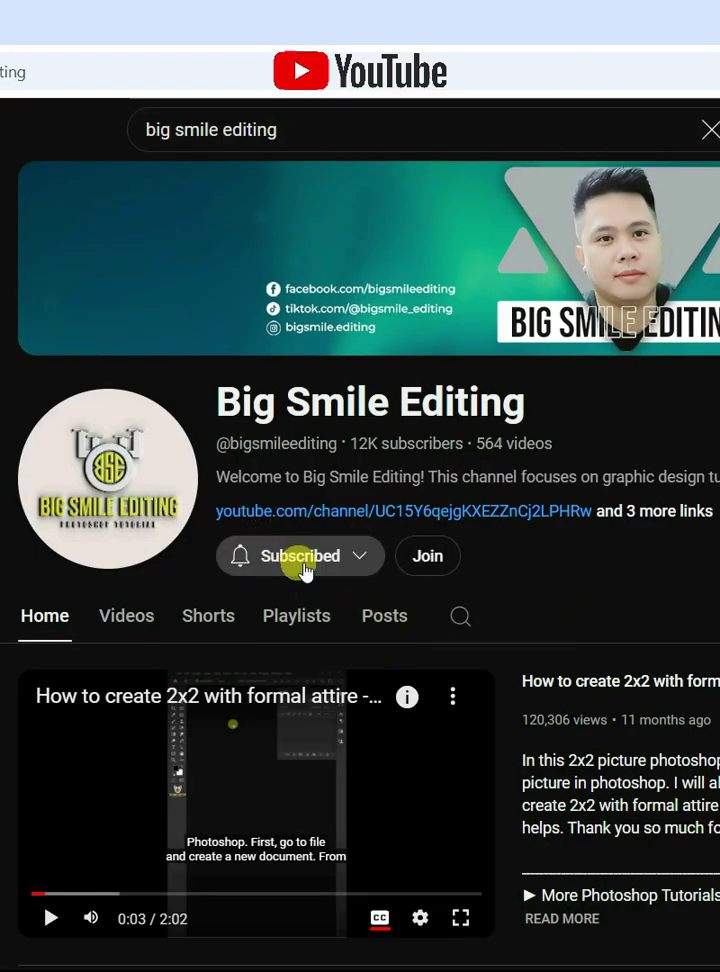
left_click(358, 556)
left_click(284, 597)
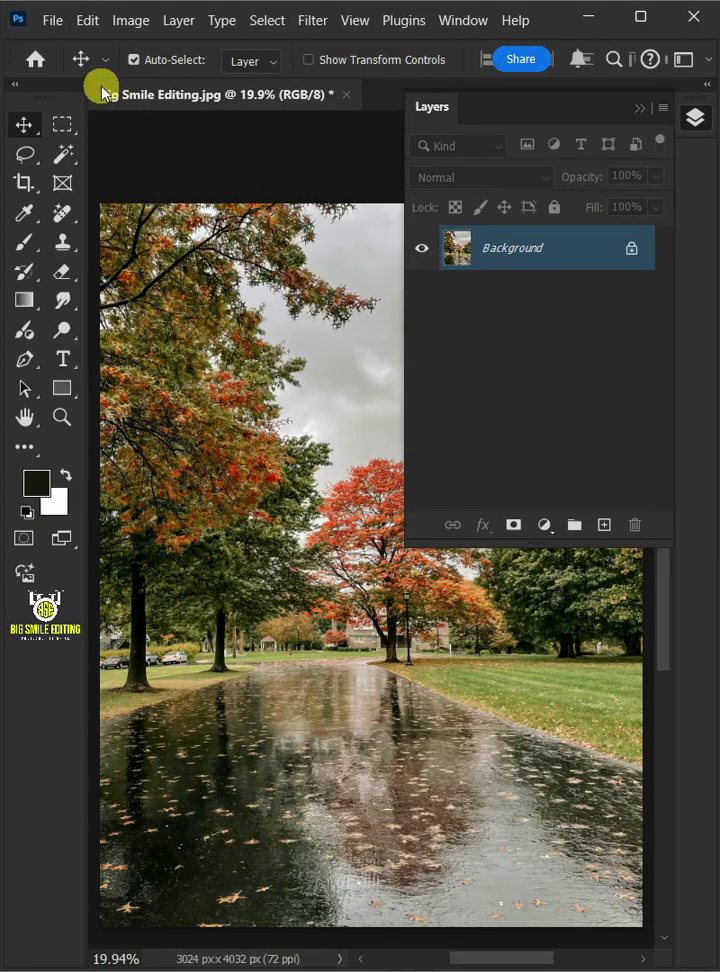
Step: Place the Car photo into the park document as an embedded layer
left_click(52, 20)
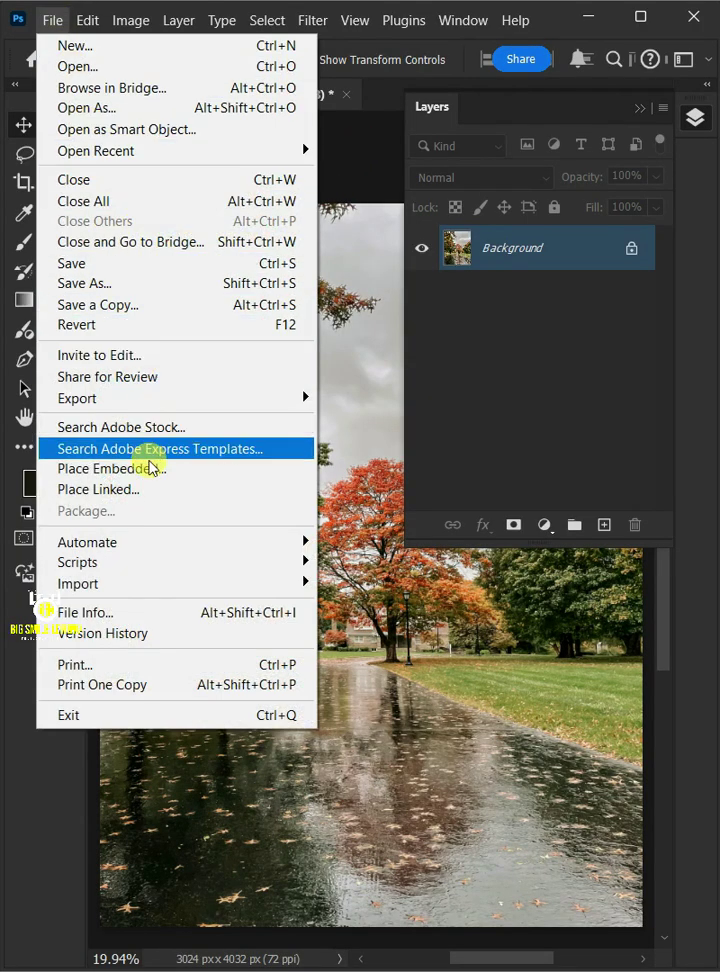
left_click(148, 470)
double_click(470, 535)
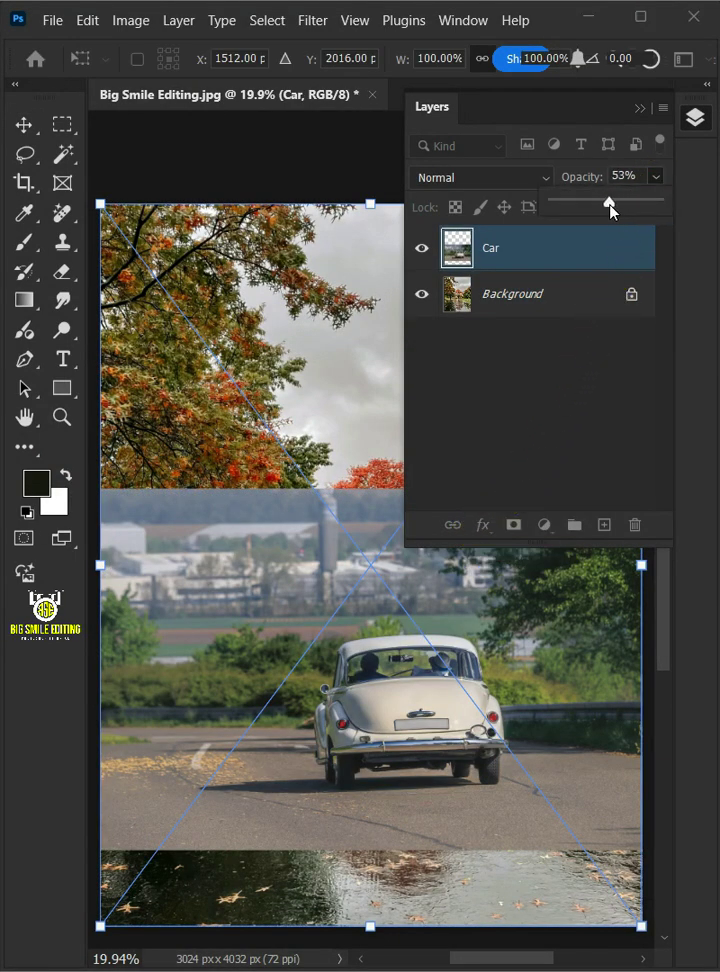
Step: Lower the Car layer's opacity and move the car down onto the park road, committing placement
left_click_drag(610, 205, 609, 208)
left_click(565, 280)
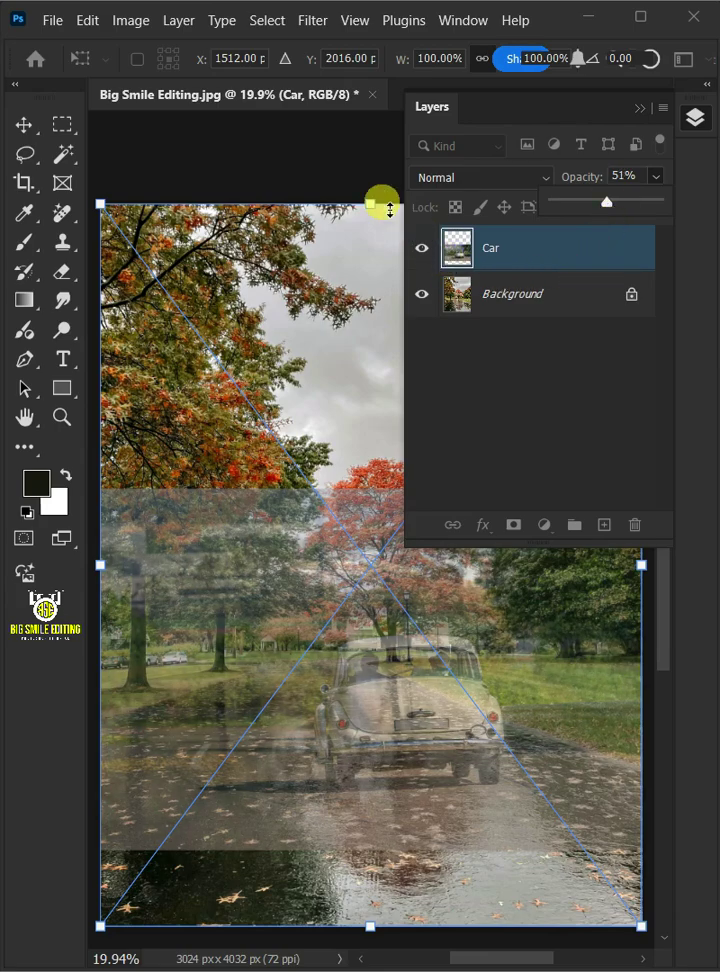
left_click_drag(390, 208, 543, 590)
left_click(100, 565)
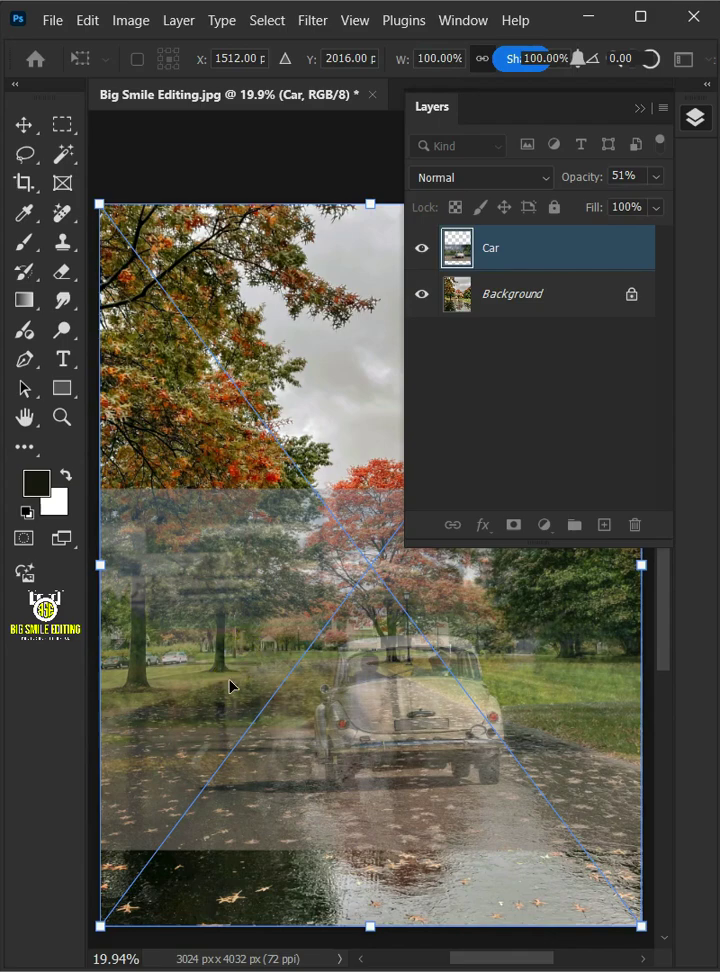
key("Return")
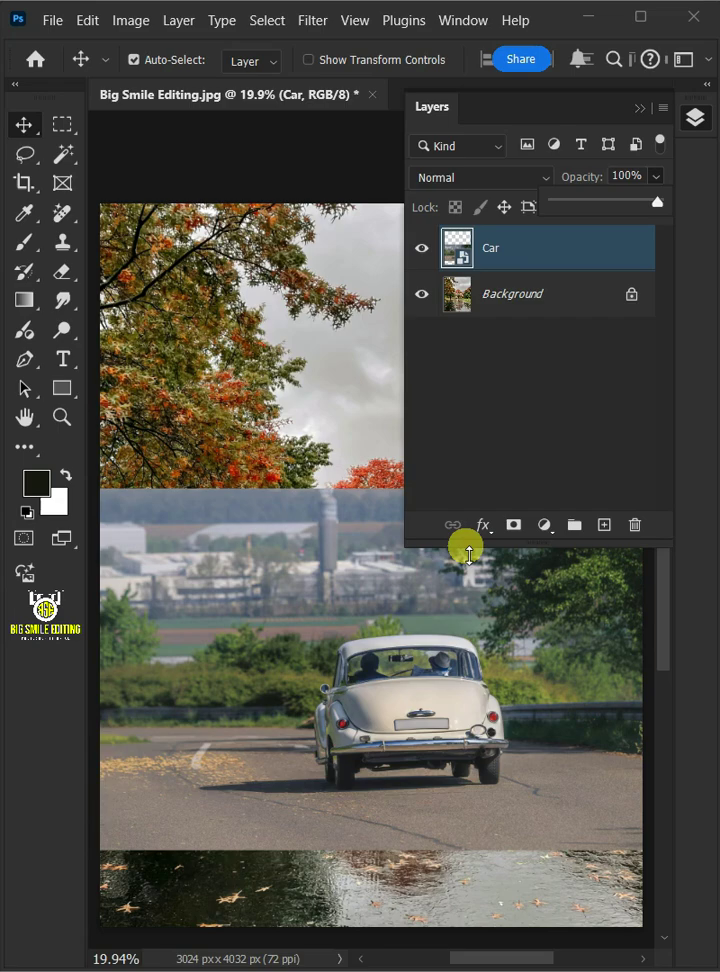
Step: Duplicate the Background layer with Ctrl+J and move the copy above the Car layer
left_click(604, 316)
left_click(604, 316)
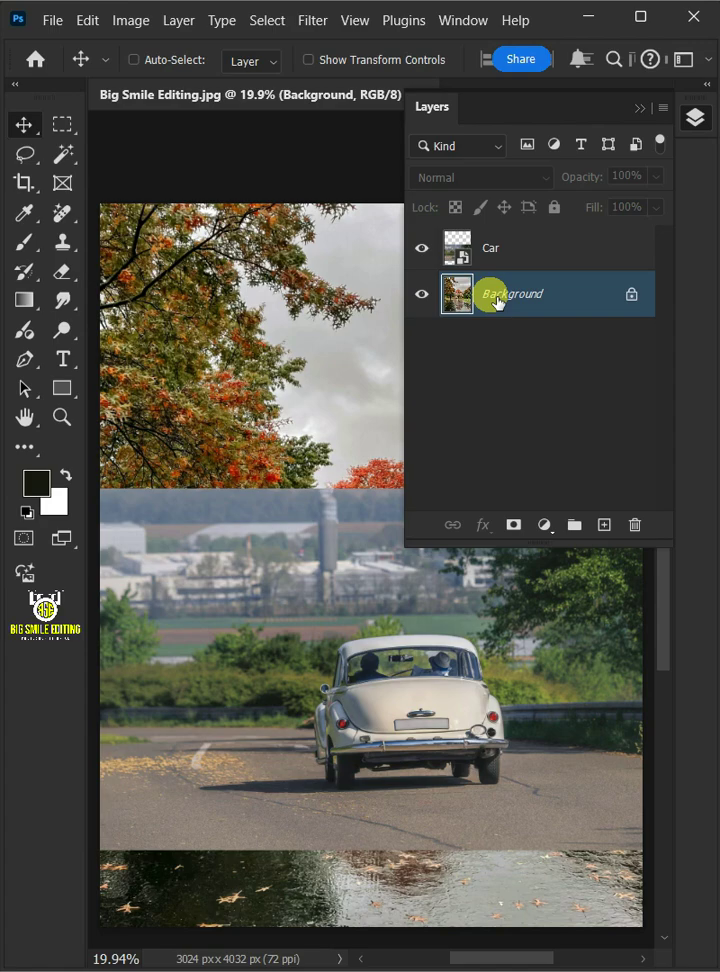
key("ctrl+j")
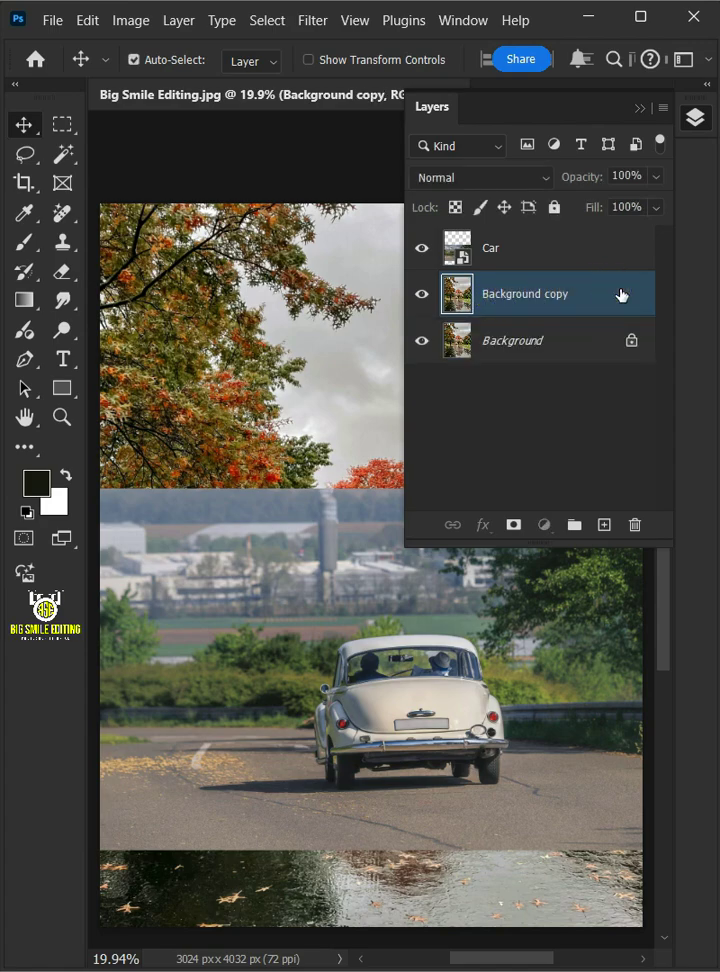
left_click_drag(621, 295, 622, 230)
left_click(312, 21)
Step: Average the background copy to one flat colour, clip it to the Car, and blend in Soft Light
mouse_move(321, 271)
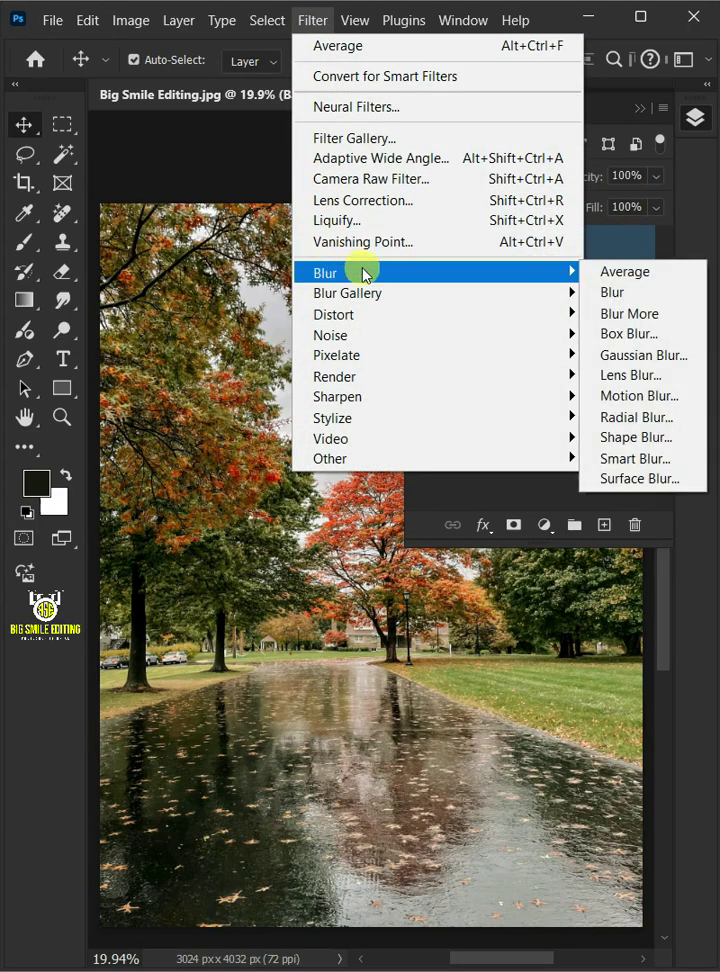
left_click(616, 272)
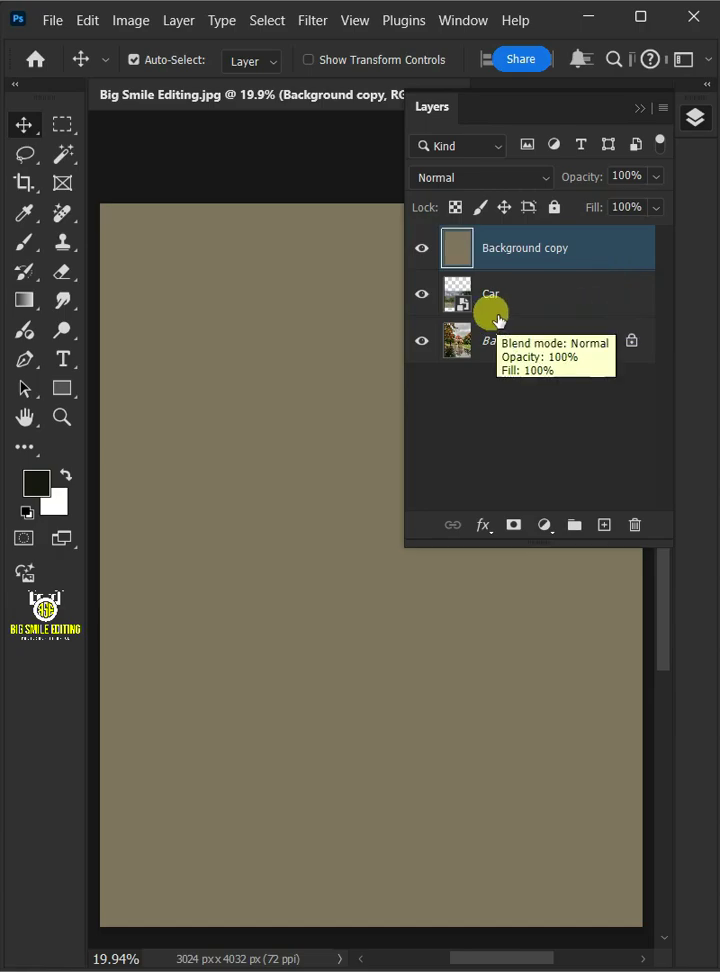
left_click(179, 20)
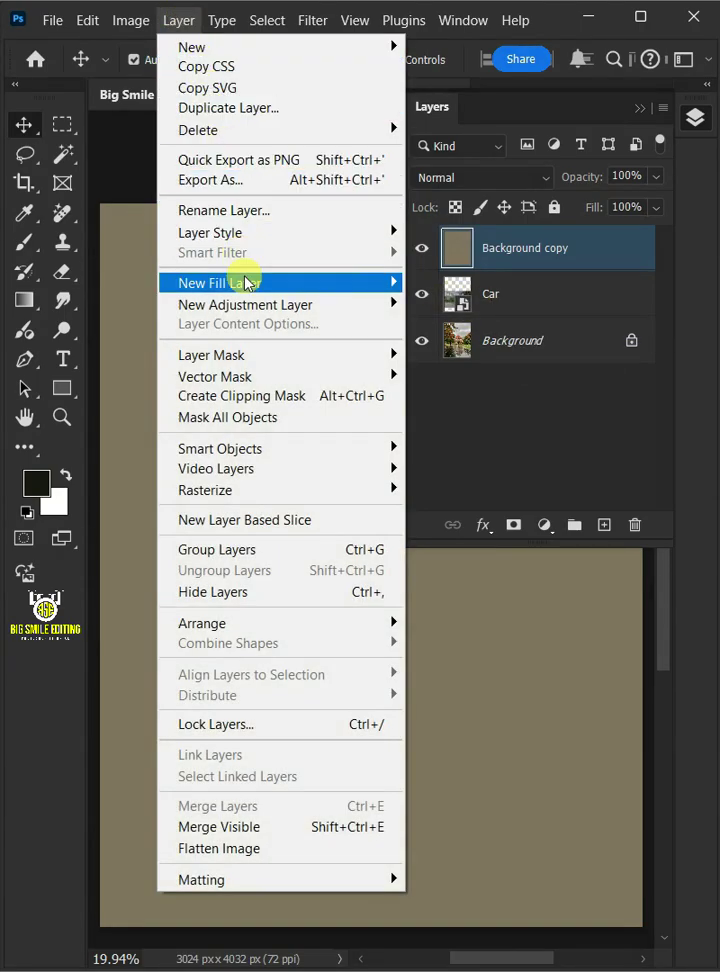
left_click(248, 395)
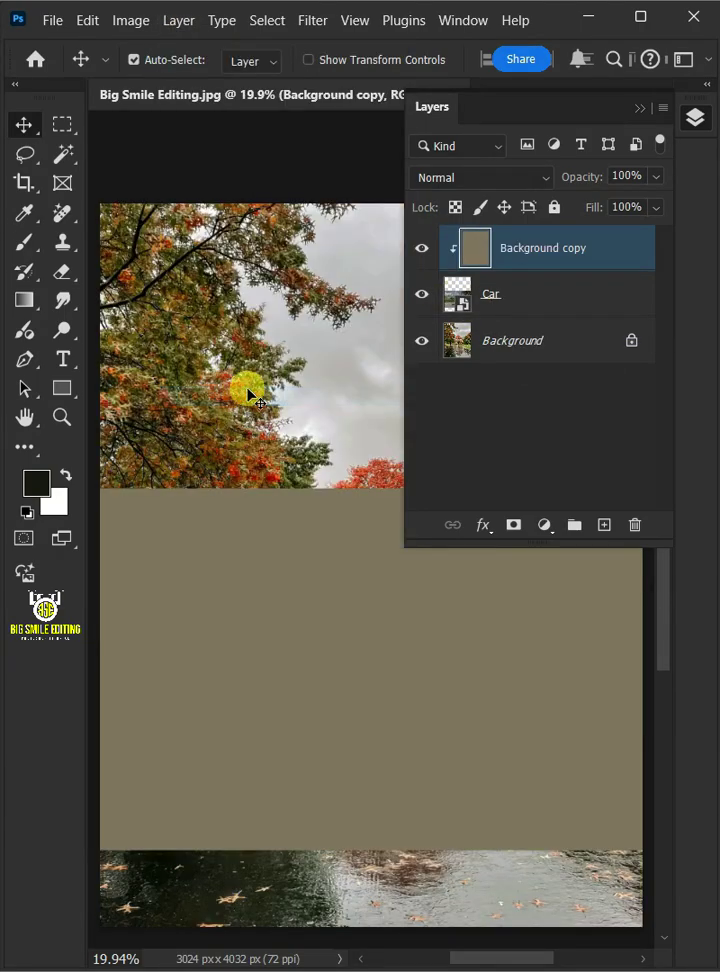
left_click(434, 180)
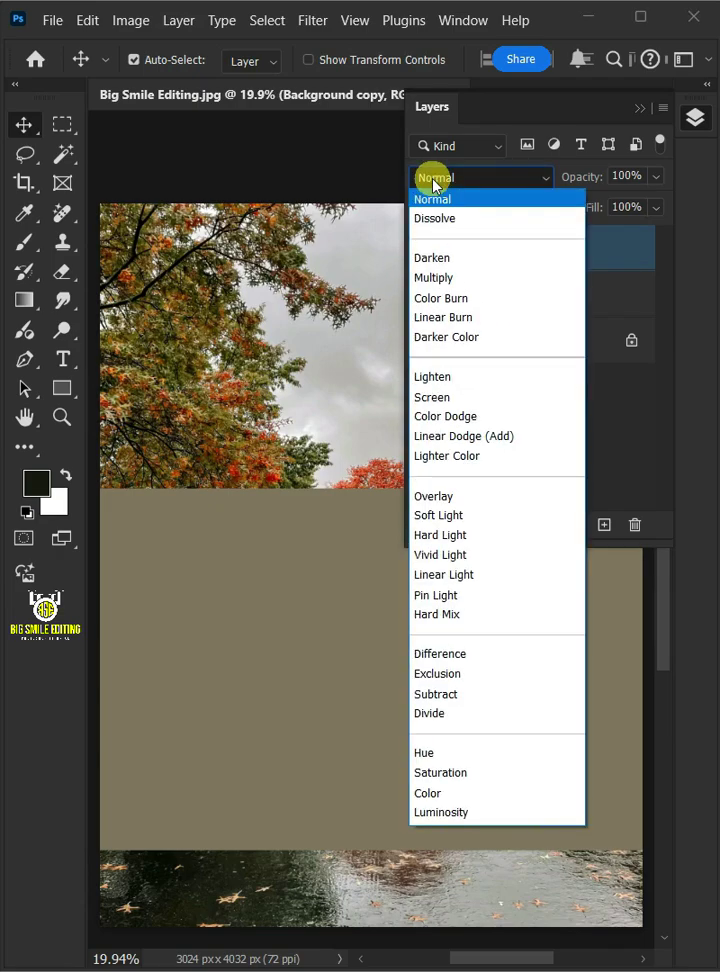
left_click(437, 517)
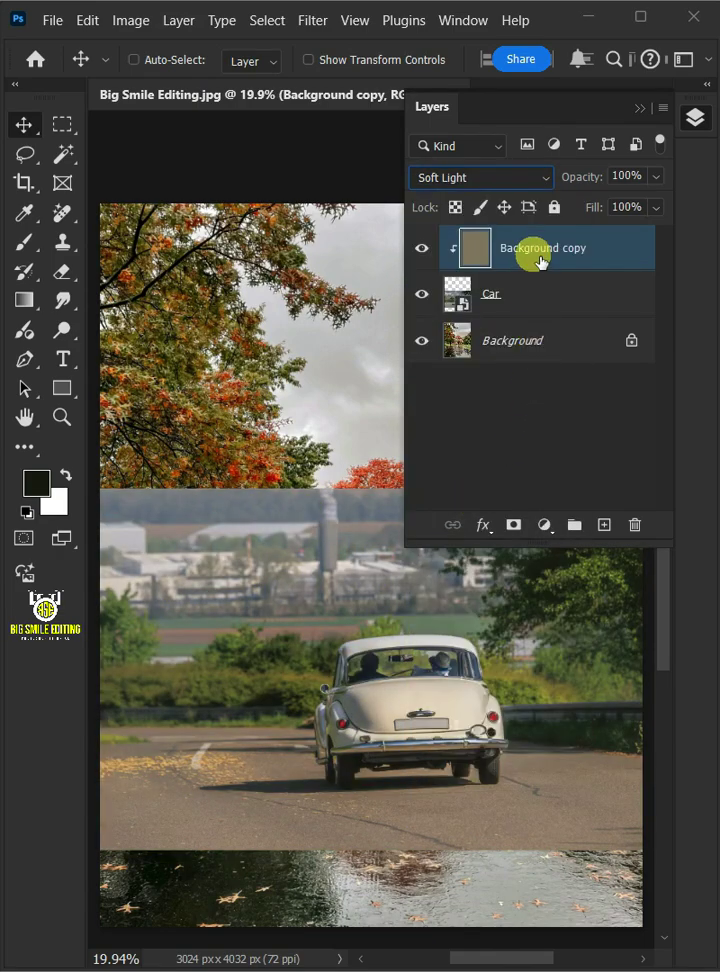
Step: Duplicate the Soft Light colour layer and clip the second copy to the Car
key("ctrl+j")
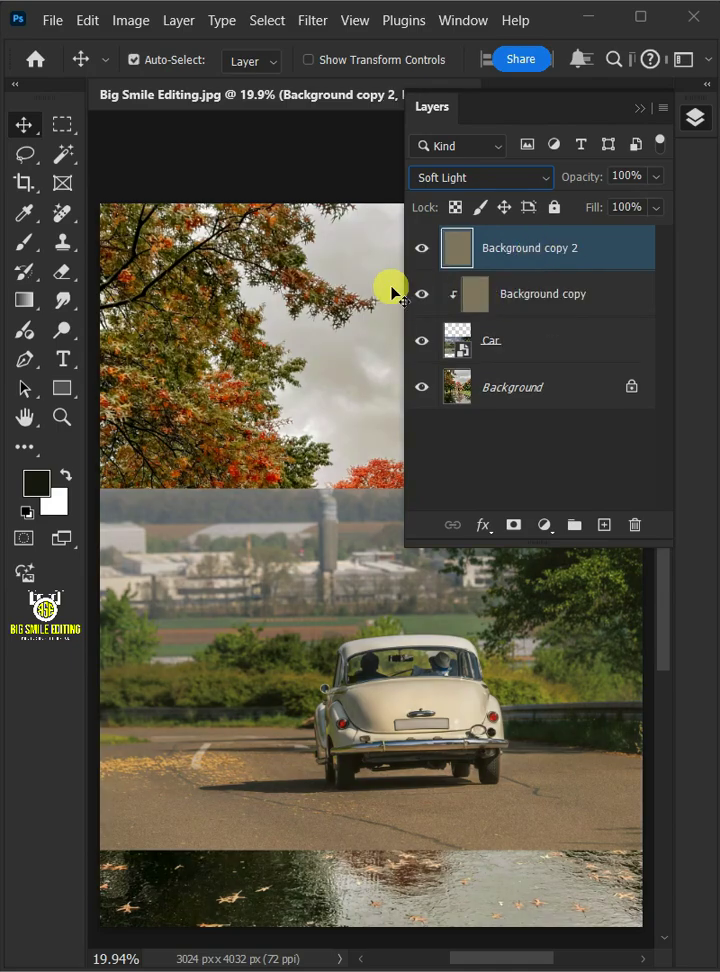
left_click(179, 21)
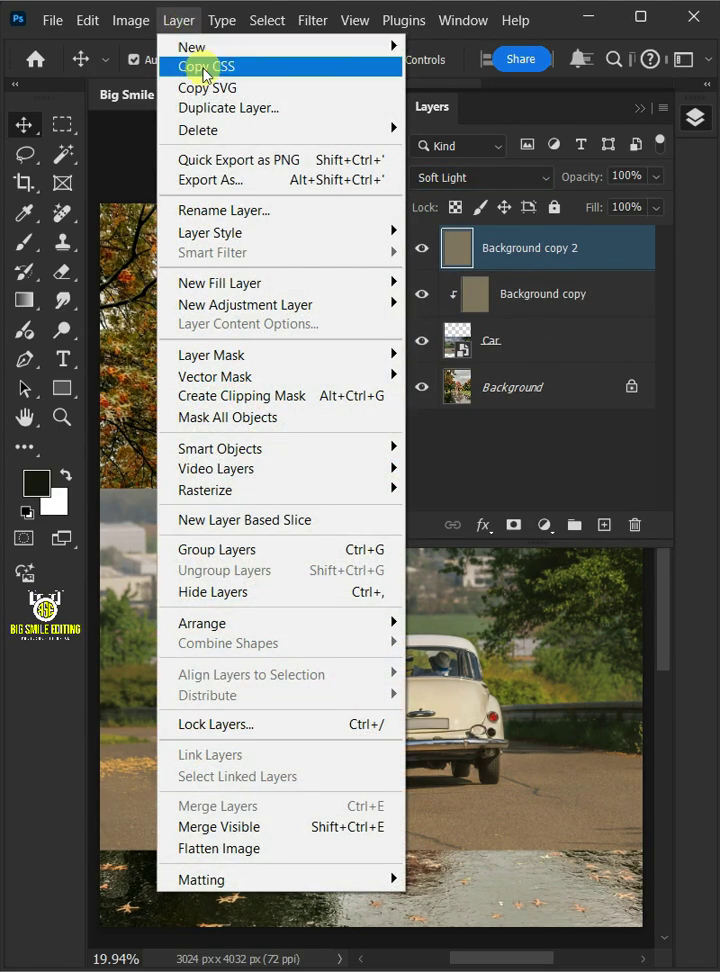
left_click(244, 398)
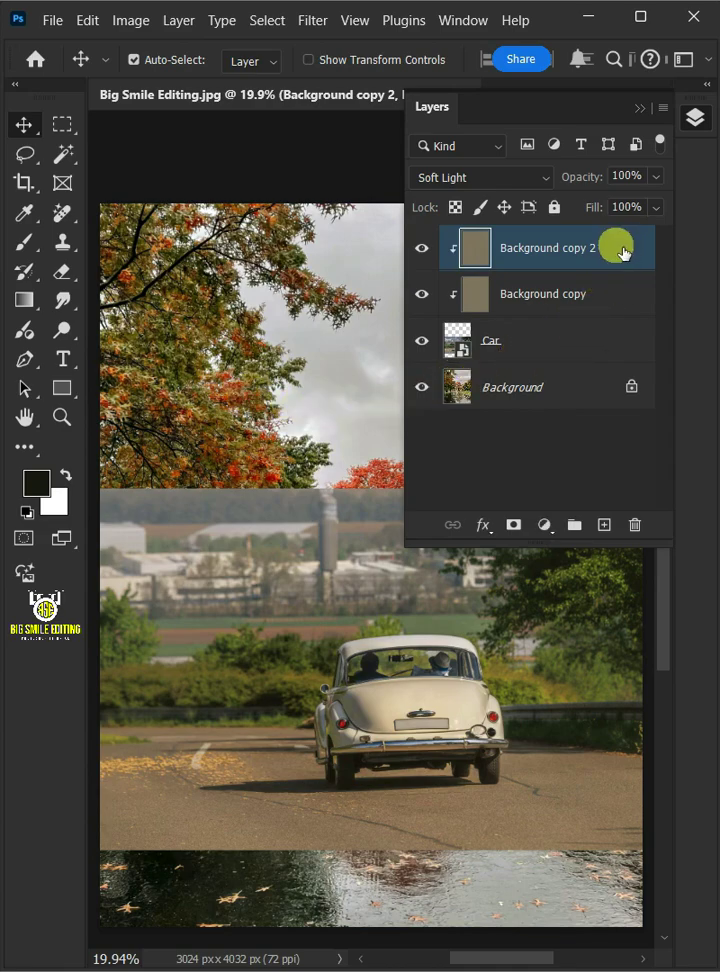
Step: Convert the Car layer and both colour copies into one smart object
left_click(630, 337, "shift")
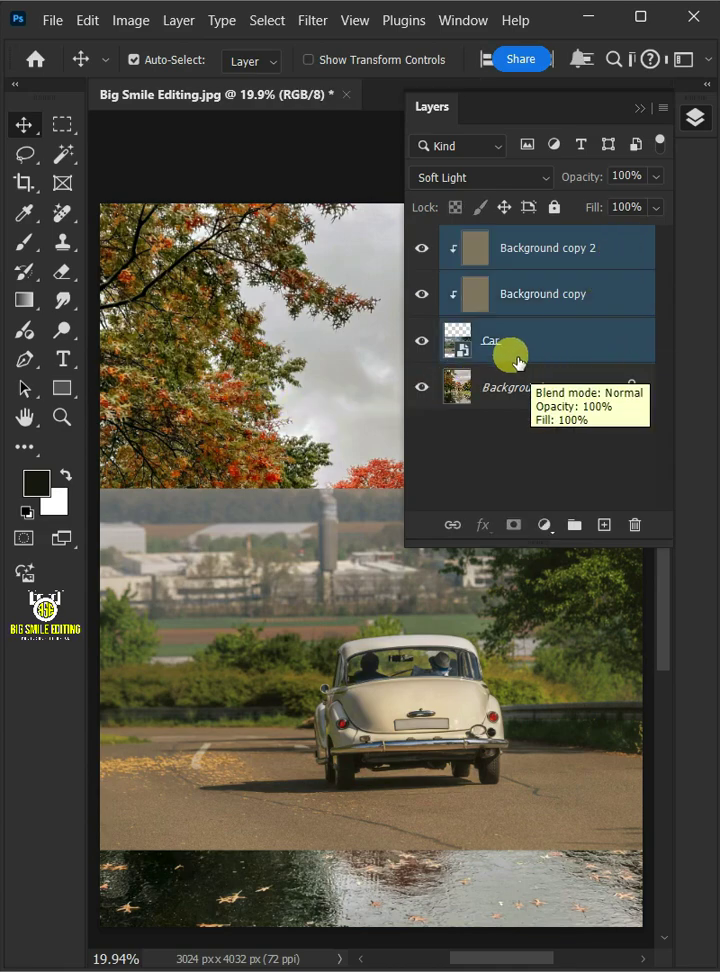
right_click(481, 338)
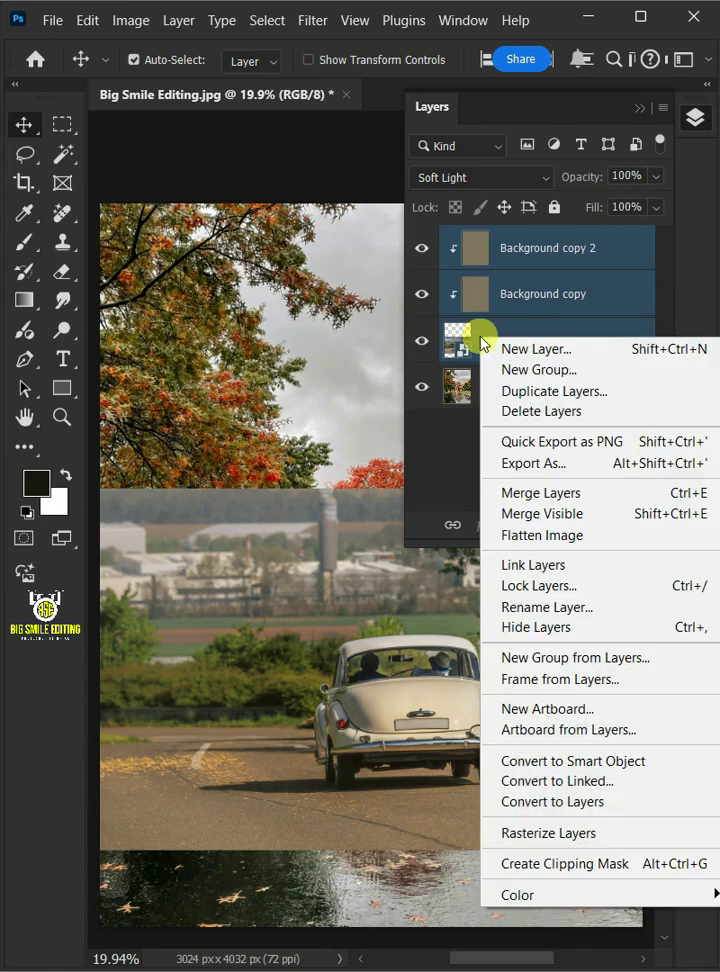
left_click(541, 760)
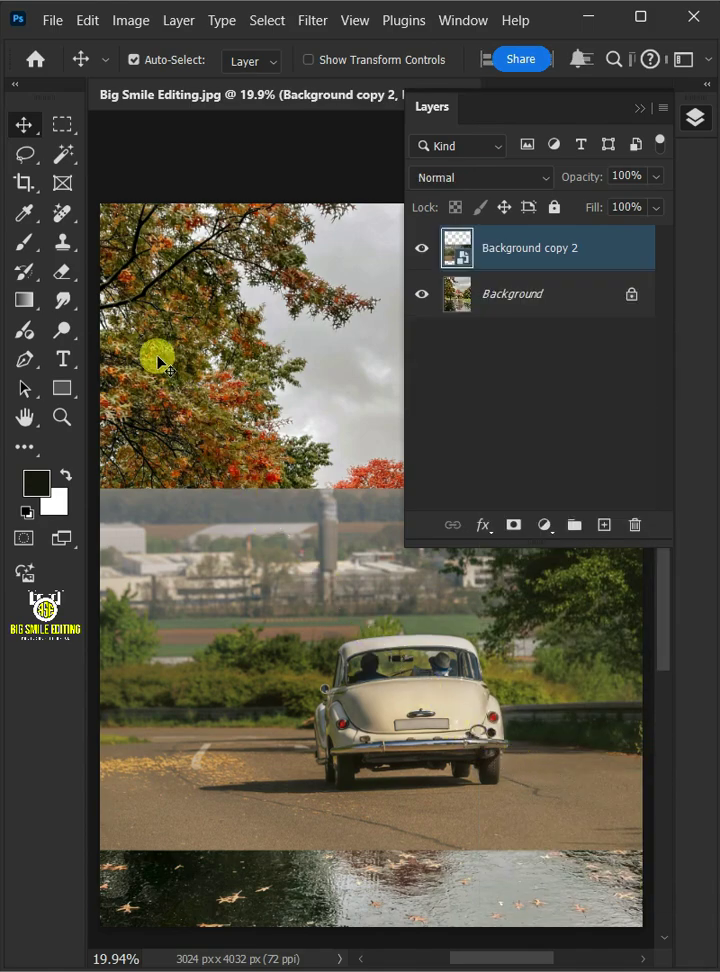
Step: Select the car with the Quick Selection Tool and add a layer mask showing only the car
left_click(63, 157)
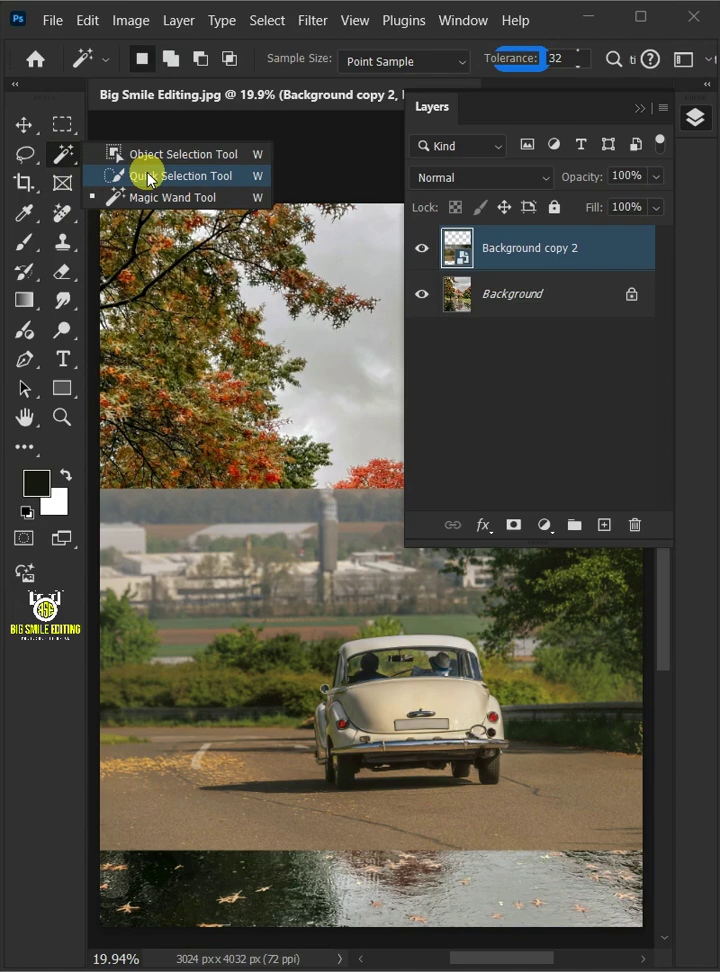
left_click(137, 175)
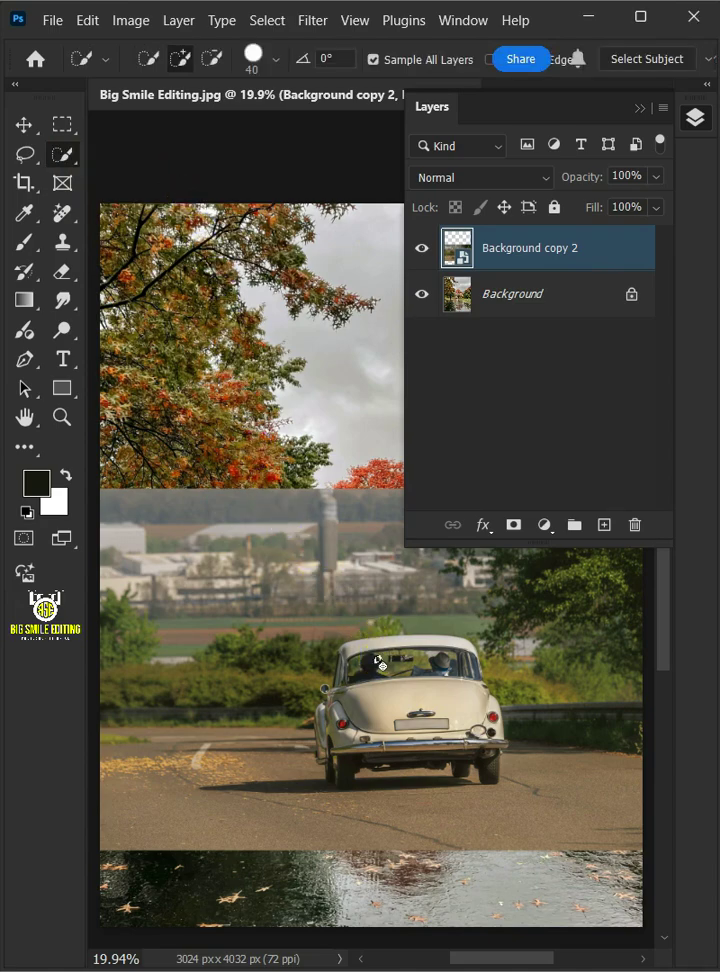
mouse_move(398, 713)
left_mouse_down()
mouse_move(487, 772)
mouse_move(440, 650)
mouse_move(334, 726)
mouse_move(328, 718)
mouse_move(340, 761)
mouse_move(369, 753)
mouse_move(400, 637)
left_mouse_up()
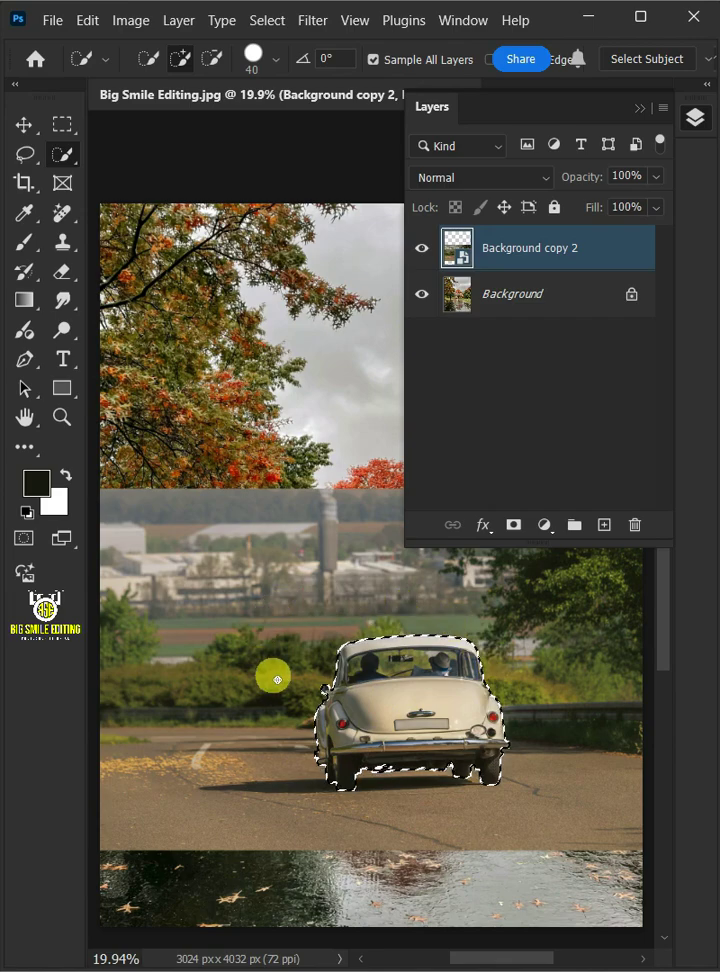
left_click(514, 526)
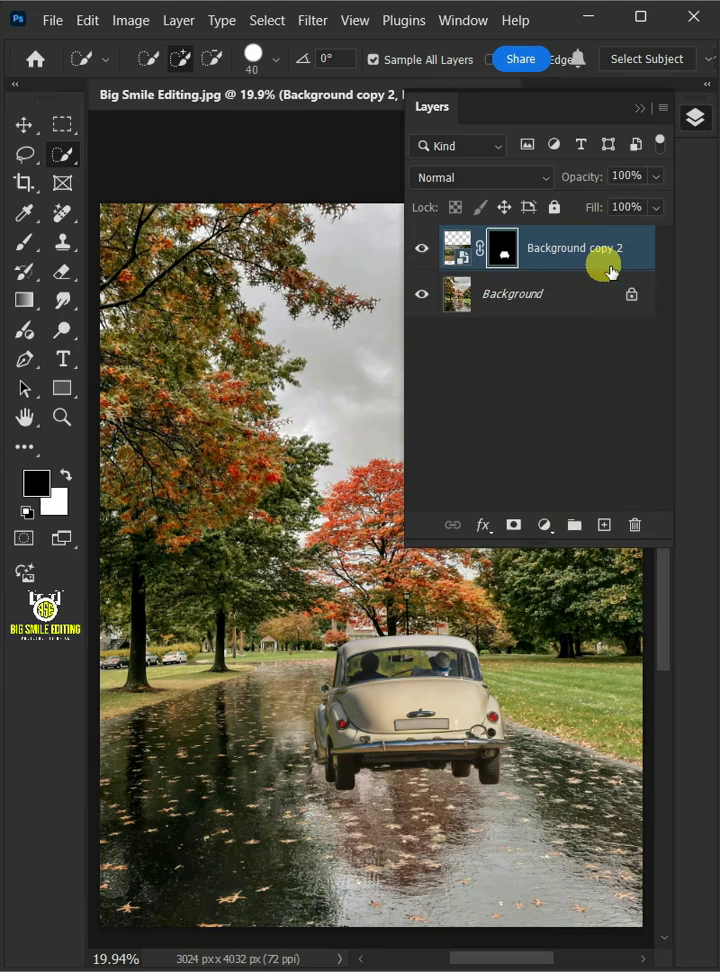
Step: Duplicate the masked car layer and invert the lower copy's mask
key("ctrl+j")
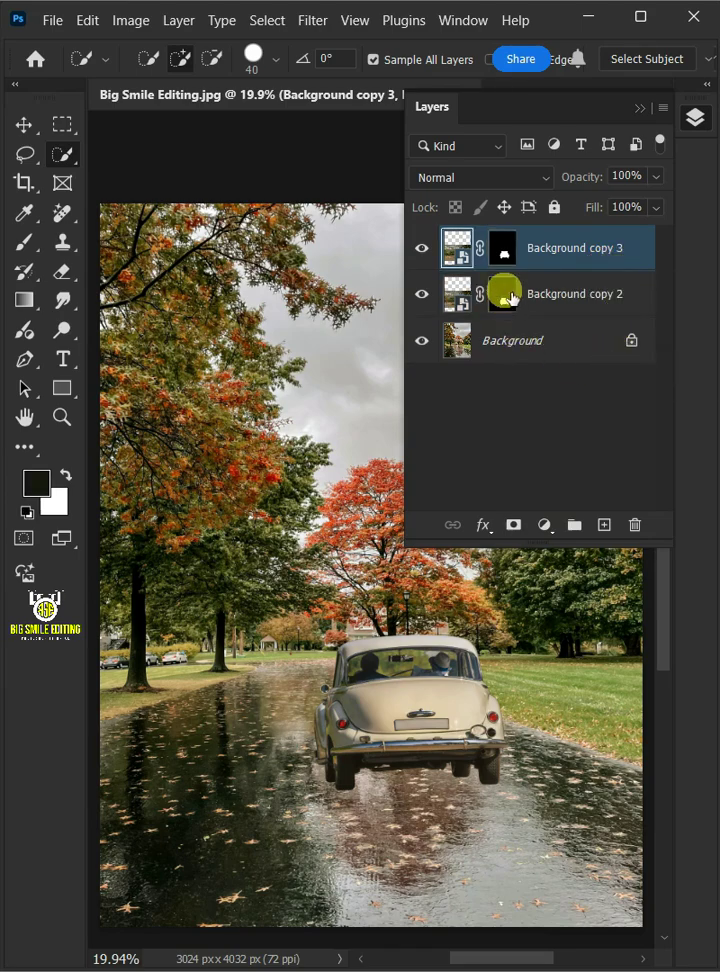
left_click(505, 293)
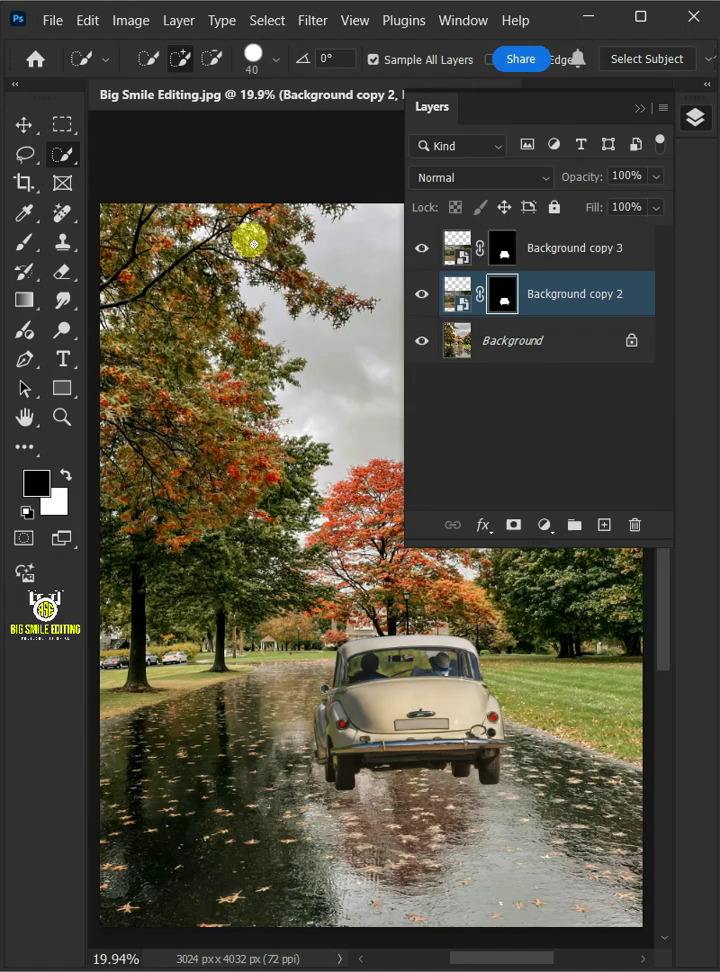
left_click(131, 22)
mouse_move(175, 80)
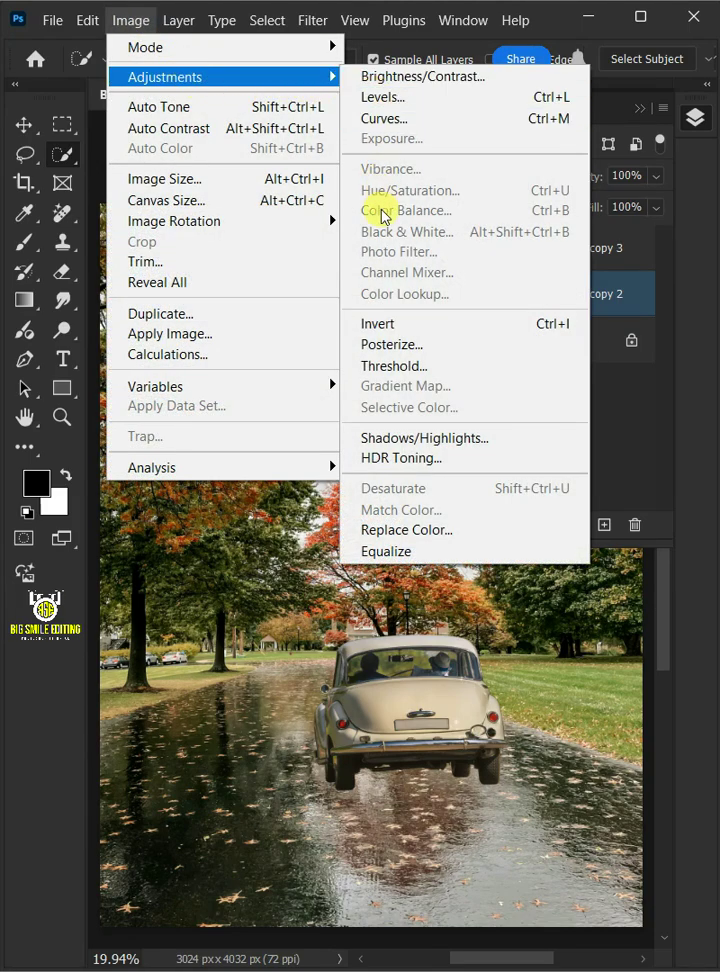
left_click(380, 326)
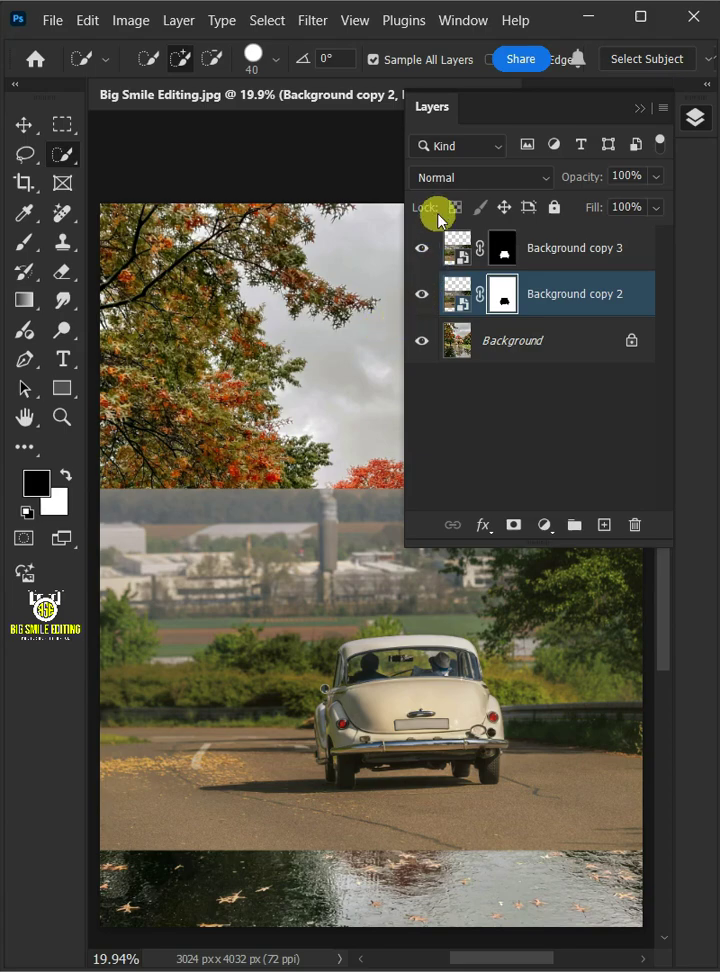
Step: Set the lower car layer to Multiply and rename it 'Shadow'
left_click(440, 179)
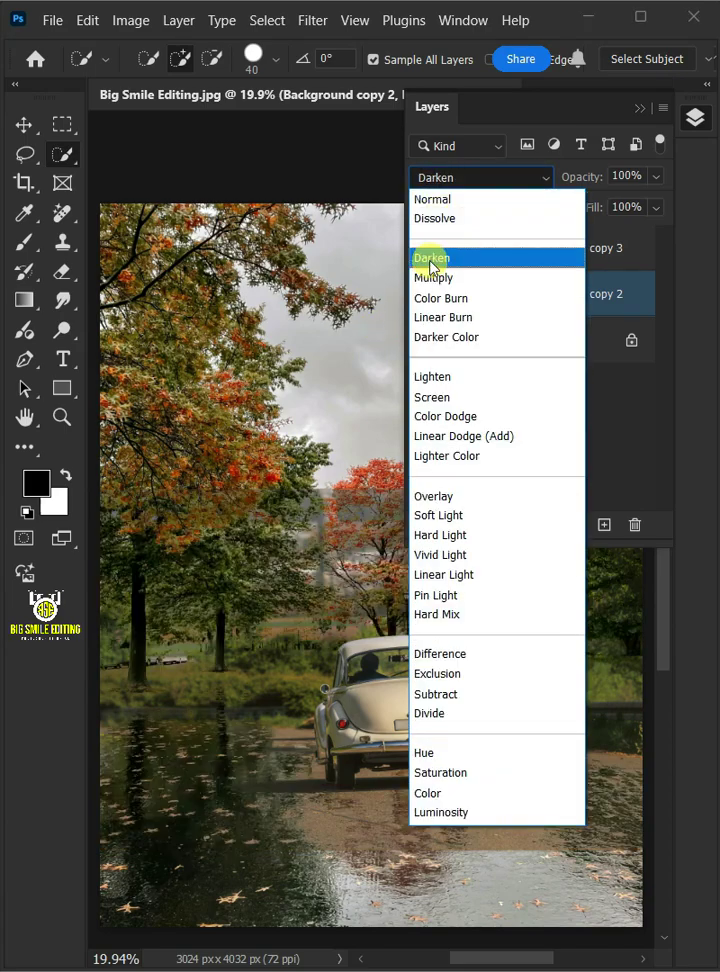
left_click(430, 277)
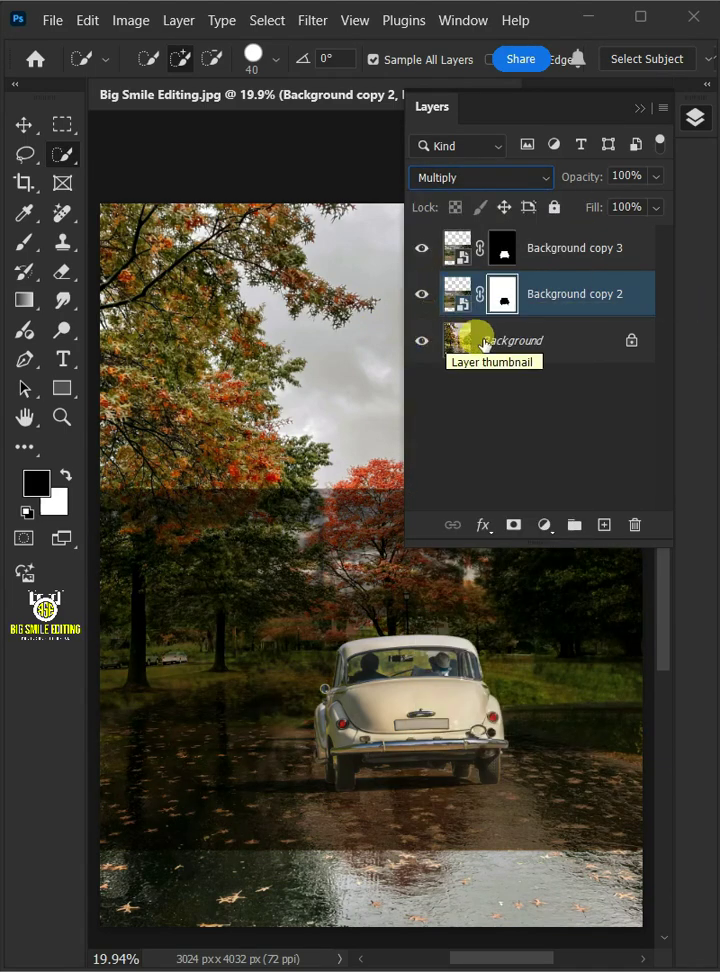
double_click(560, 294)
type("S")
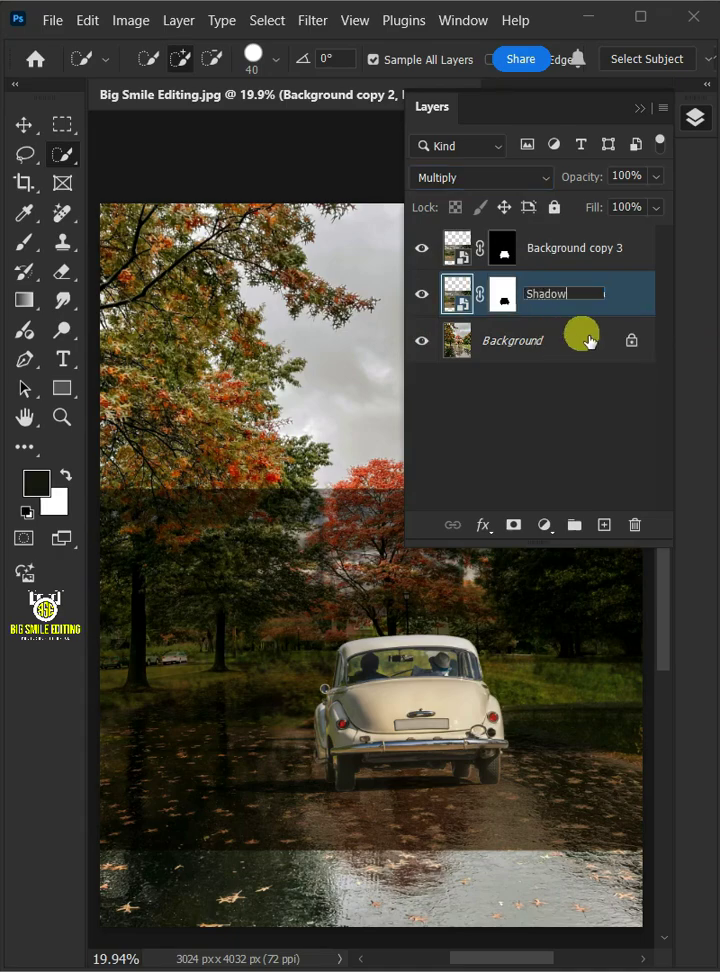
type("hadow")
left_click(588, 341)
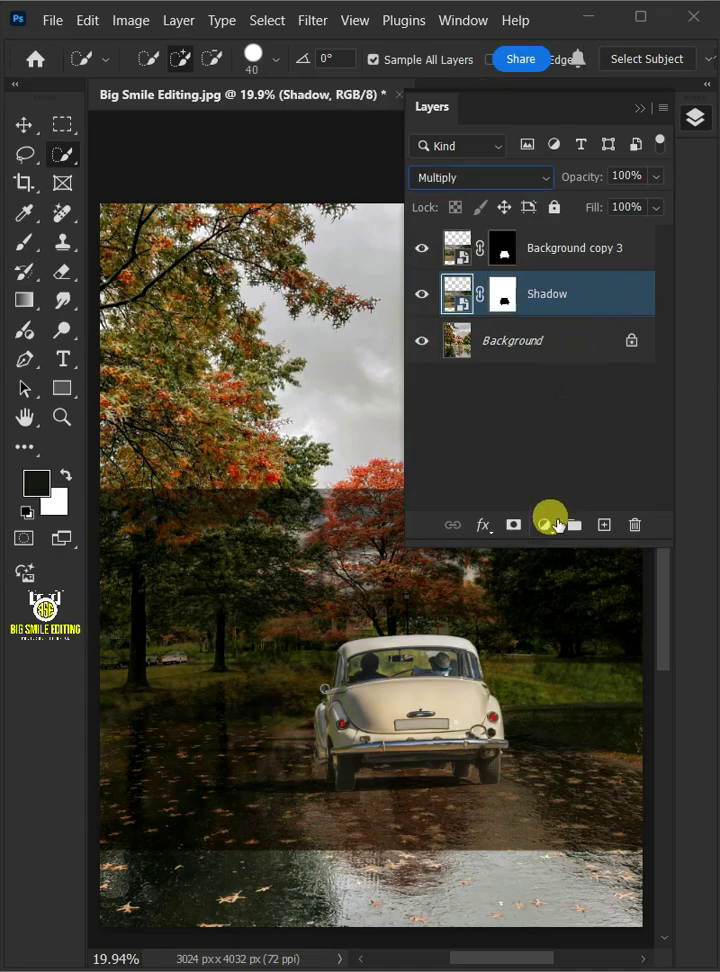
Step: Add a Levels layer clipped to Shadow with white input 180 and midtones 1.11
left_click(545, 525)
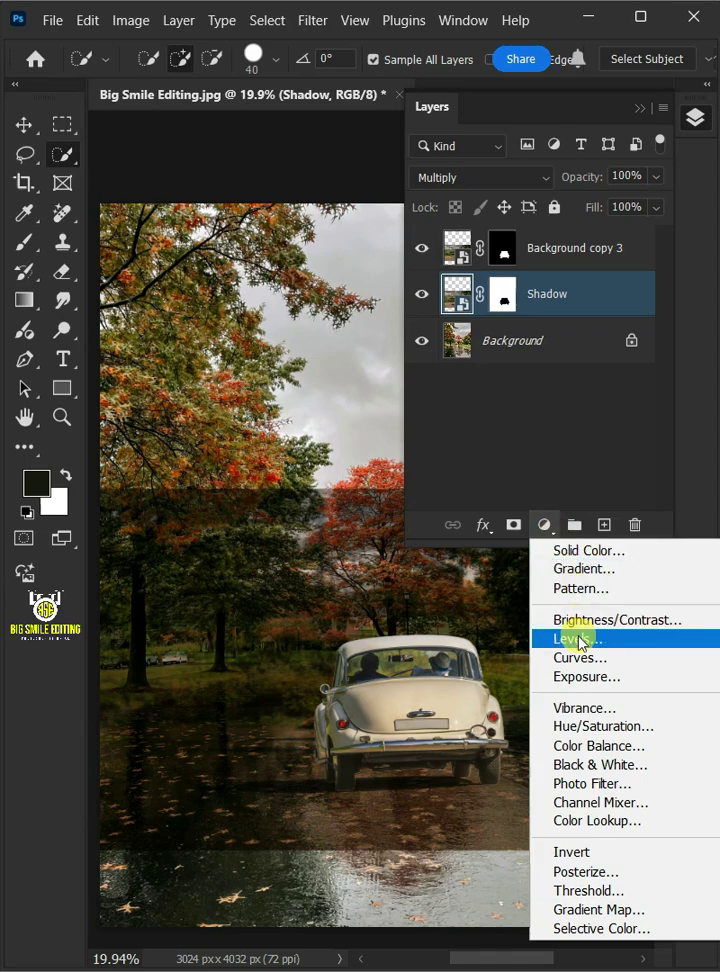
left_click(580, 638)
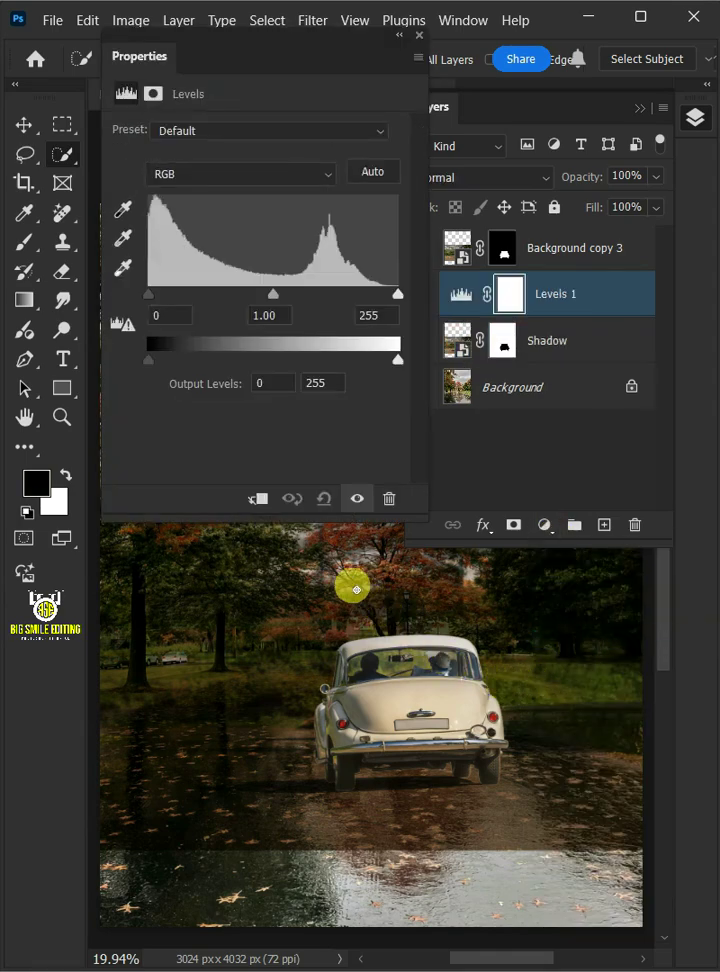
left_click(260, 500)
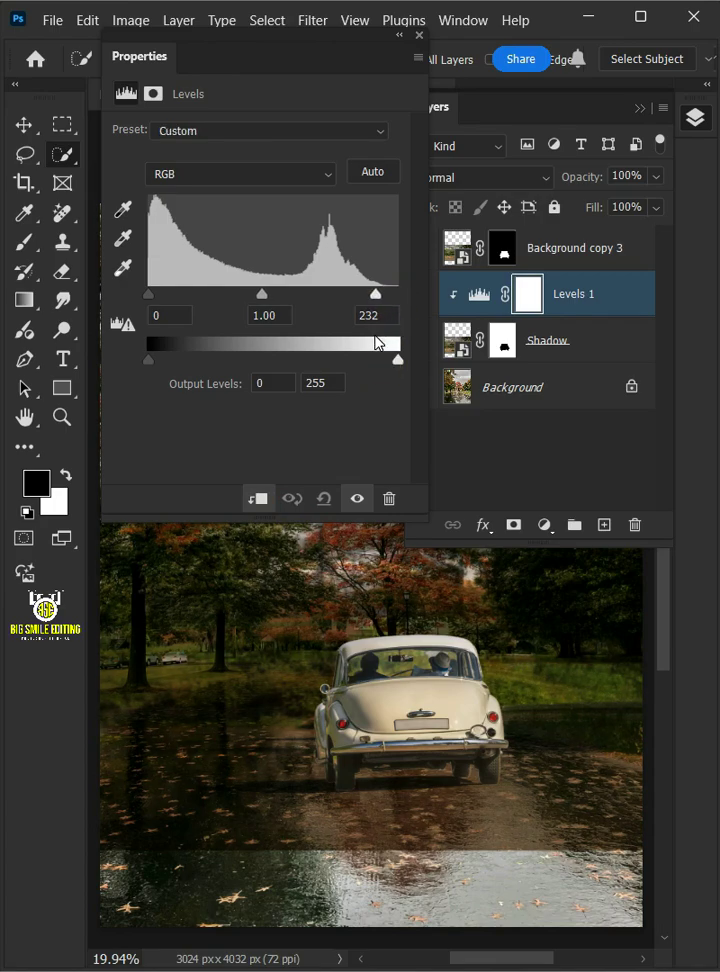
left_click_drag(354, 352, 326, 357)
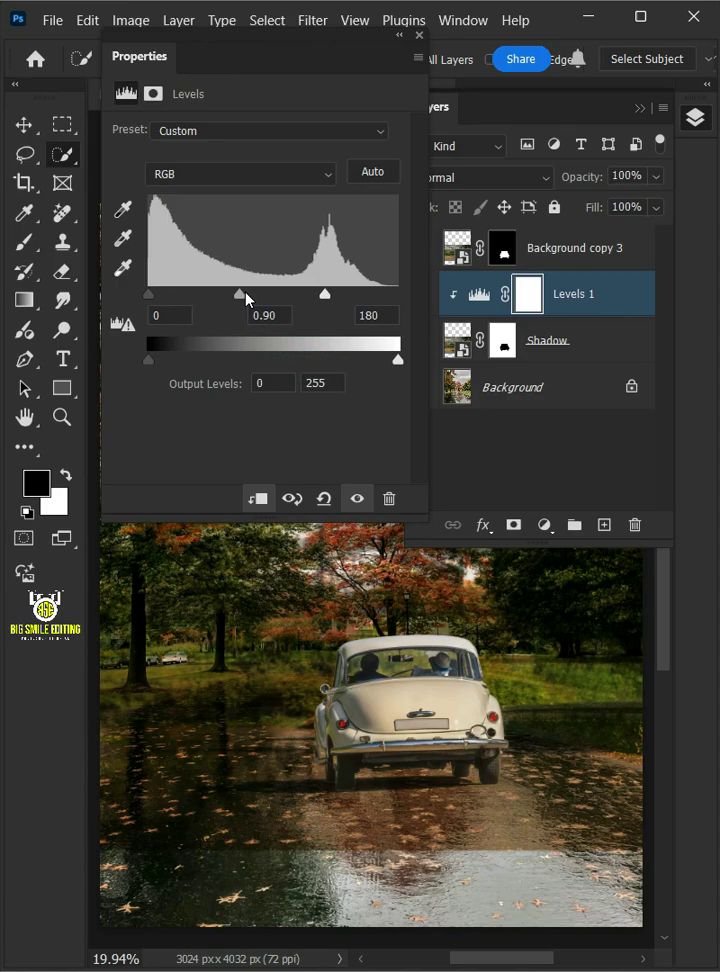
left_click_drag(247, 298, 240, 340)
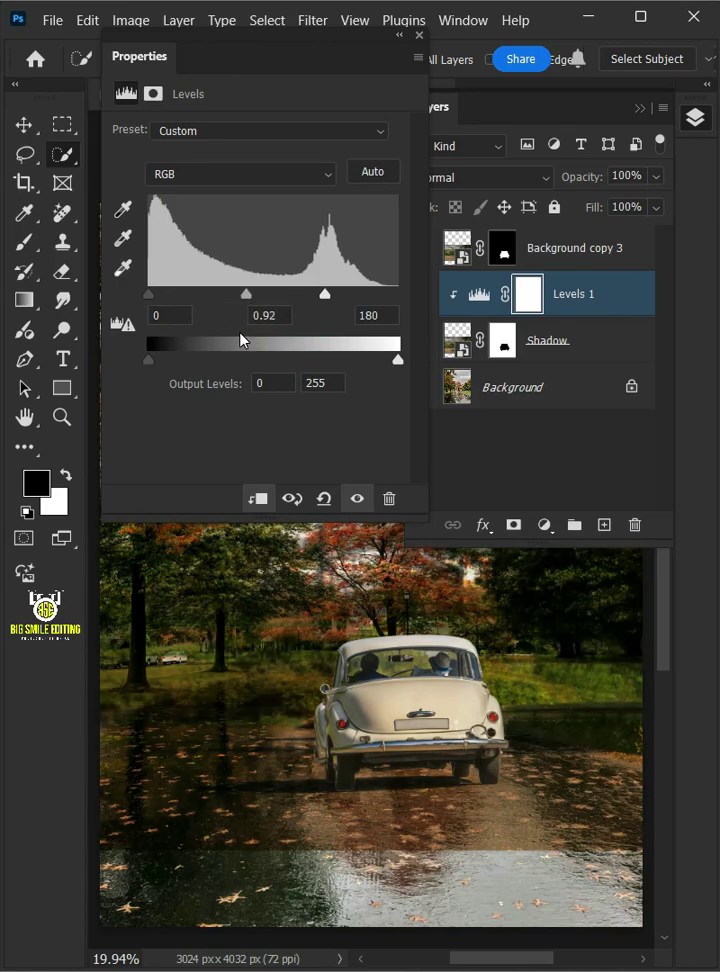
left_click(415, 35)
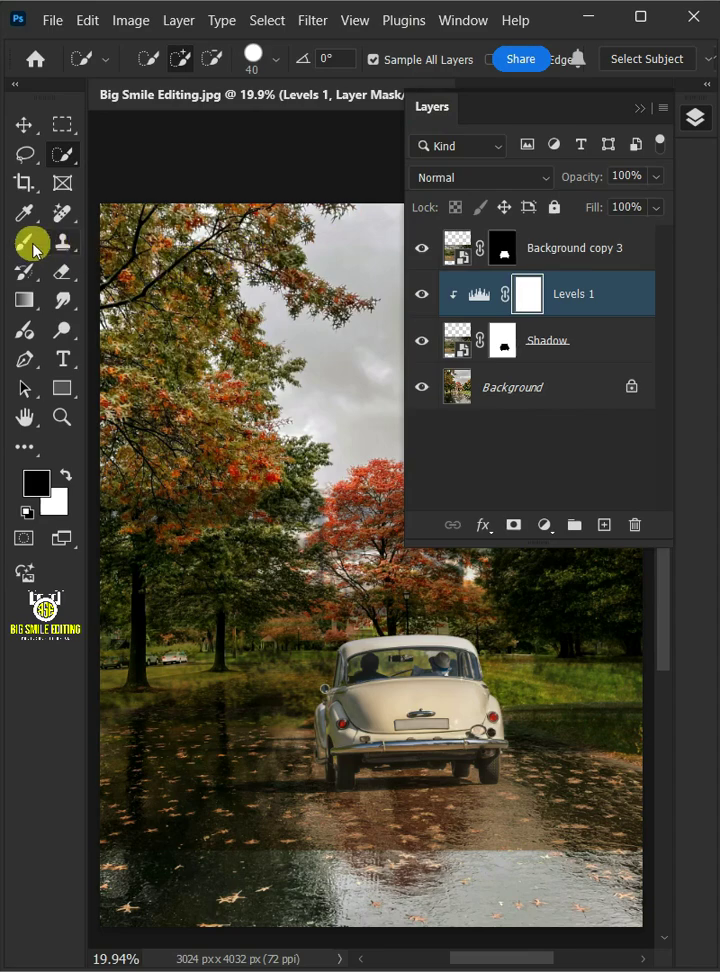
Step: With the Brush tool, paint black on the Shadow mask across the lower road band
left_click_drag(24, 241, 82, 250)
left_click_drag(150, 245, 150, 246)
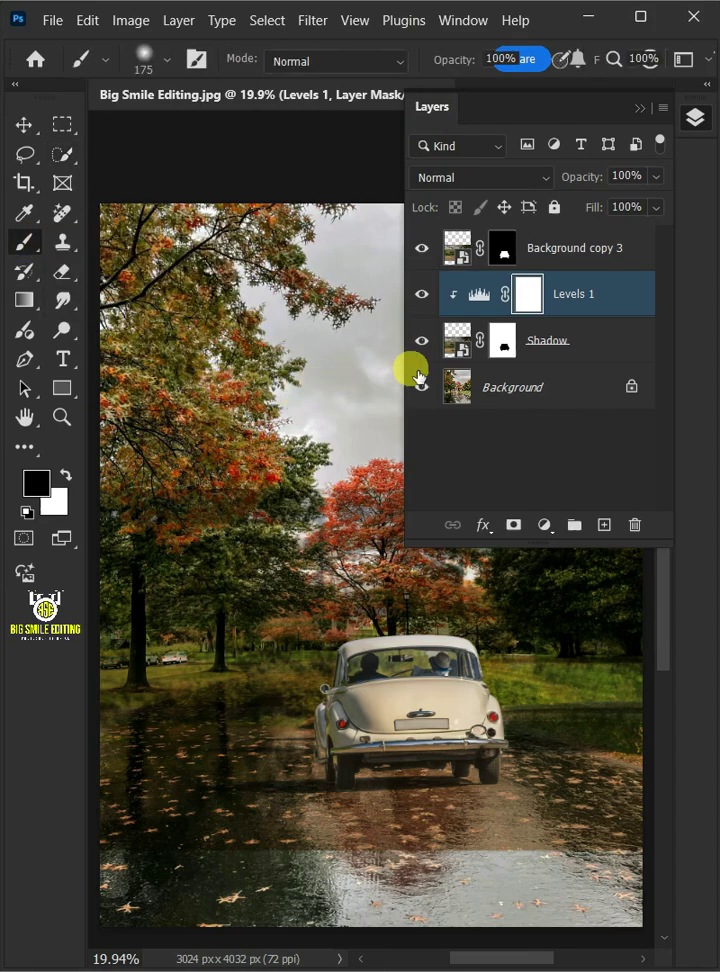
left_click(505, 345)
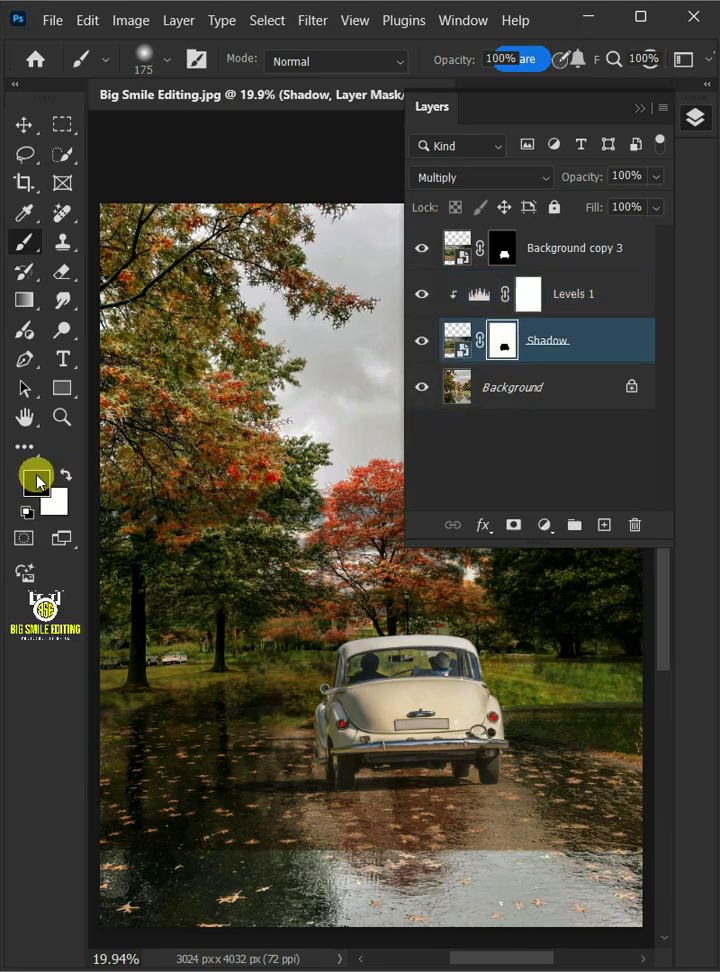
left_click_drag(350, 888, 520, 815)
Step: Paint out most of the Shadow layer with a larger brush, leaving a darker shadow around the car
key("bracketright")
key("bracketright")
key("bracketright")
mouse_move(110, 738)
left_mouse_down()
mouse_move(250, 500)
mouse_move(492, 698)
mouse_move(651, 815)
left_mouse_up()
scroll(600, 670, "up", 3)
scroll(578, 672, "left", 10)
scroll(578, 672, "up", 4)
scroll(500, 770, "down", 7)
key("bracketleft")
key("bracketleft")
key("bracketleft")
key("bracketleft")
key("bracketleft")
key("bracketleft")
key("bracketleft")
scroll(183, 810, "right", 4)
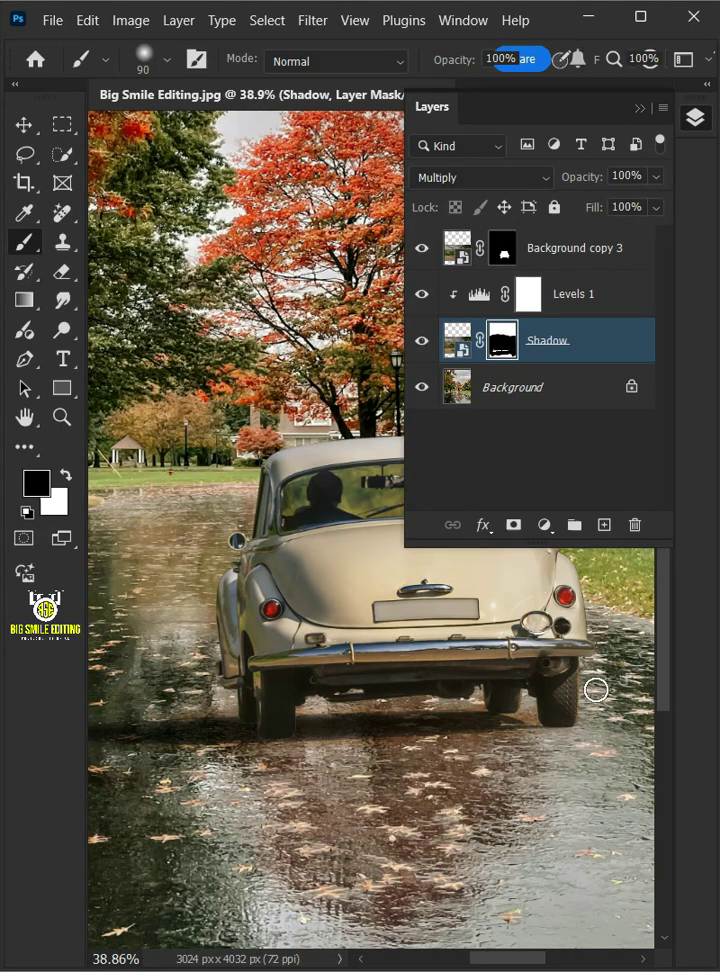
scroll(596, 690, "down", 2)
scroll(596, 690, "right", 1)
scroll(425, 759, "up", 7)
scroll(425, 759, "left", 8)
scroll(229, 579, "down", 5)
scroll(325, 690, "up", 3)
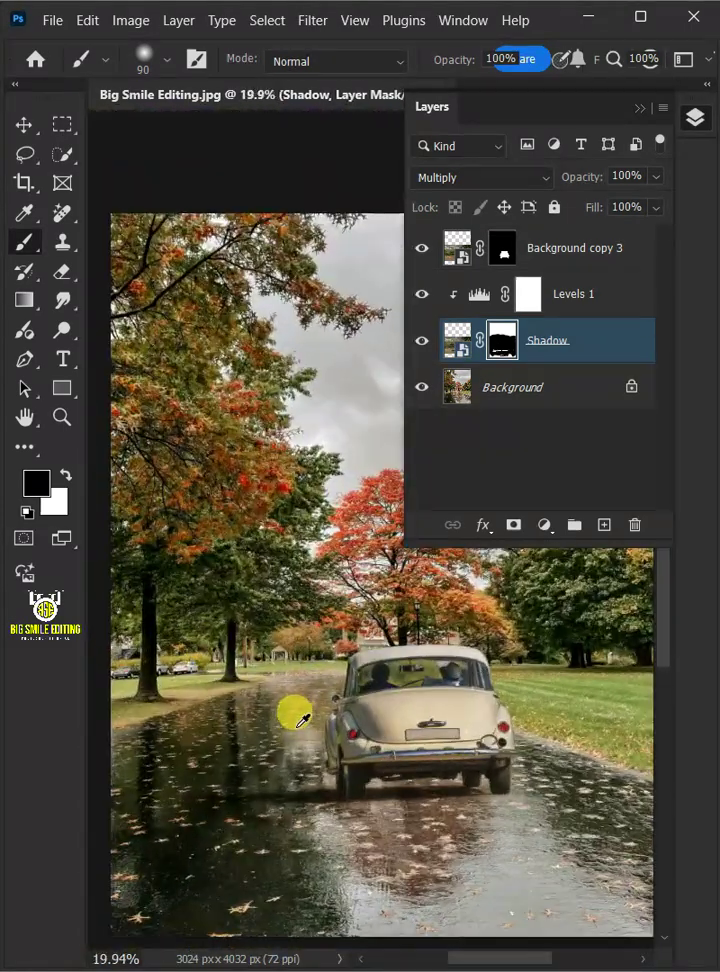
Step: Set Background copy 3 to Screen blend mode and rename it Screen
left_click(600, 250)
left_click(543, 180)
left_click(465, 398)
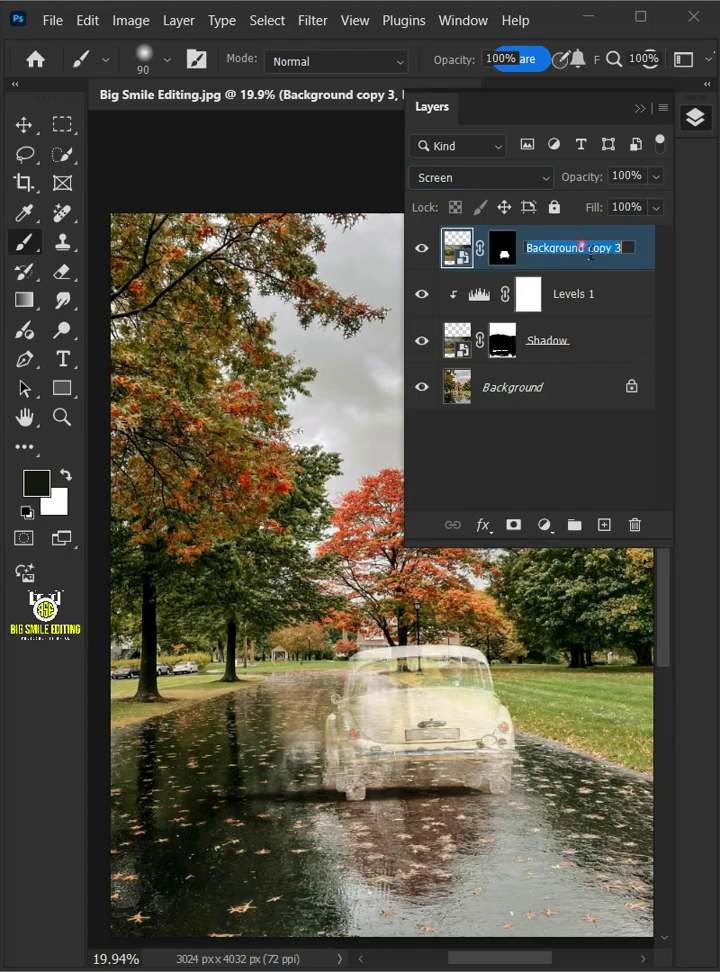
left_click(622, 247)
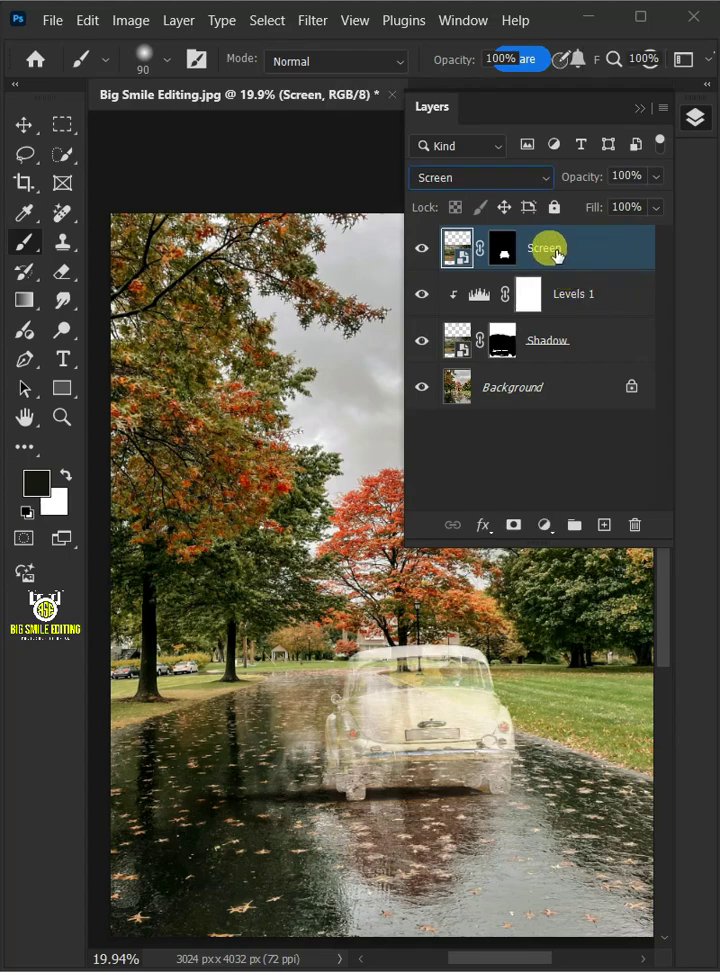
Step: Duplicate the Screen layer, set the copy to Normal blending, and name it Car
key("ctrl+j")
left_click(450, 178)
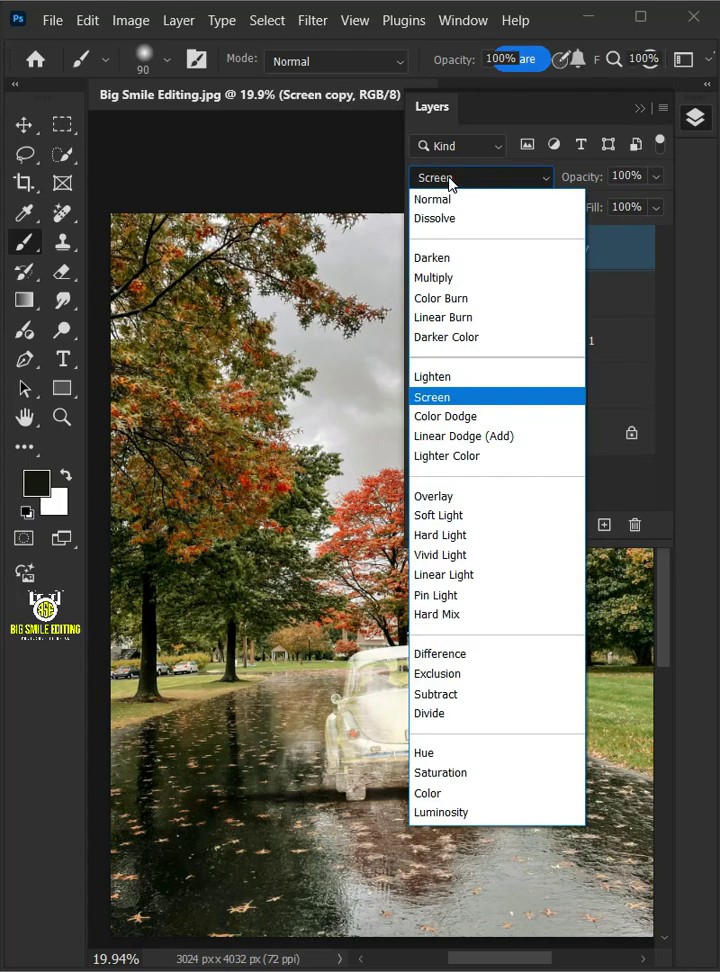
left_click(432, 200)
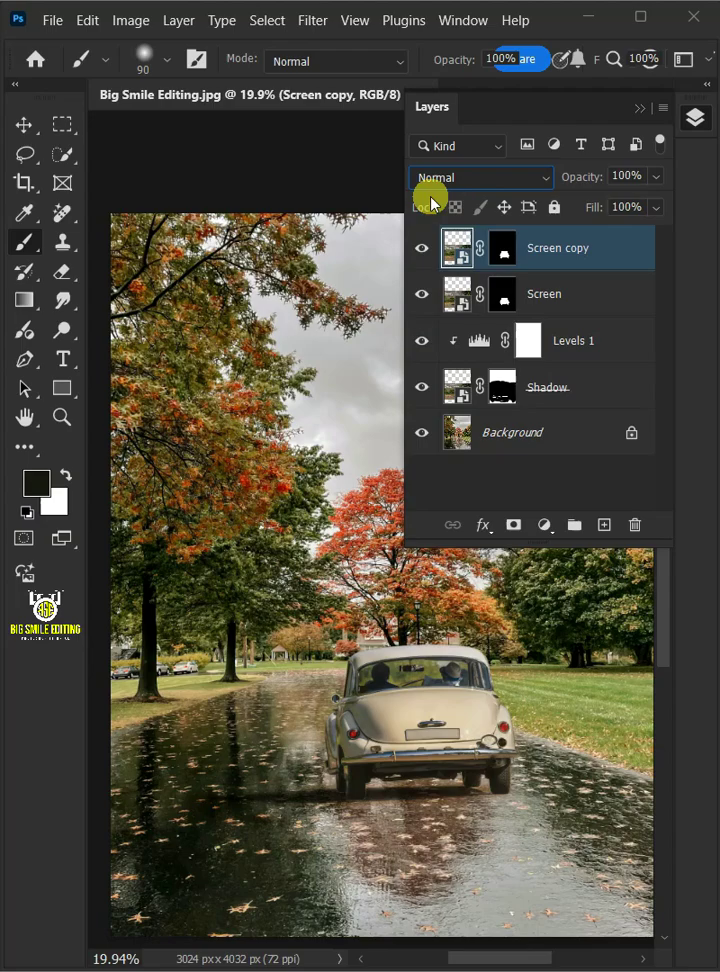
left_click(541, 248)
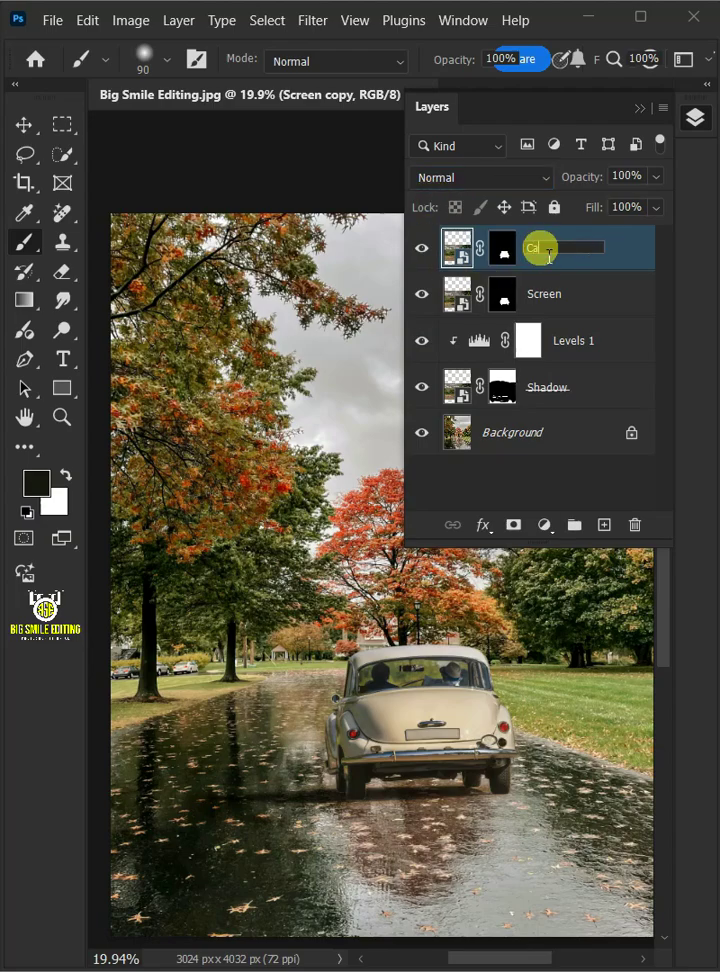
key("Return")
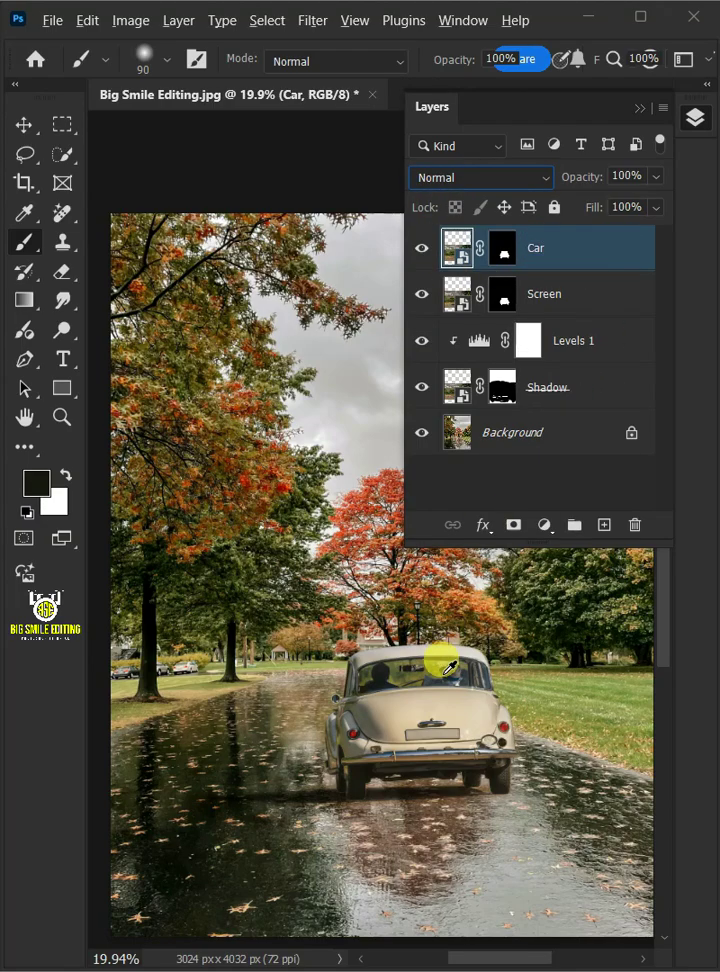
scroll(462, 671, "up", 5)
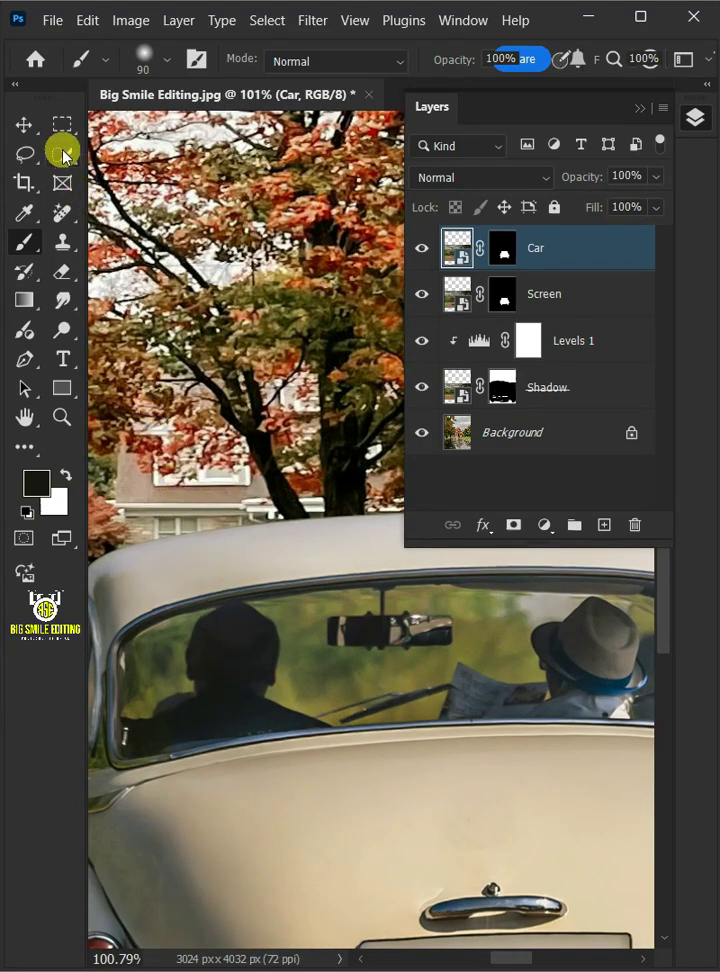
Step: Select the rear window glass with the Object Selection tool in Lasso mode
left_click(63, 155)
left_click(136, 154)
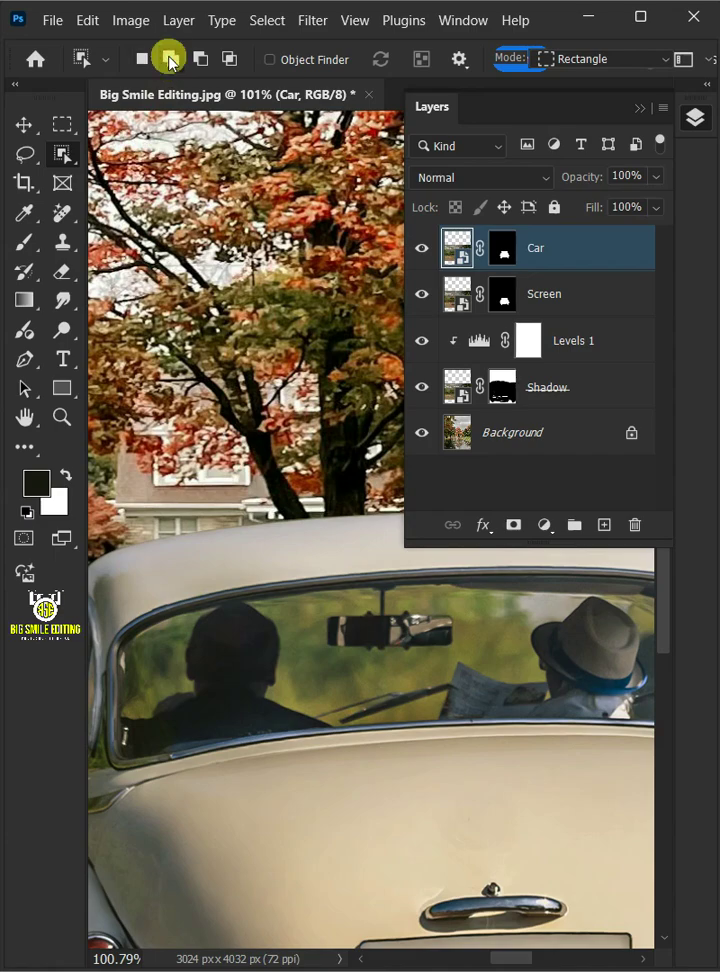
left_click(580, 62)
left_click(606, 97)
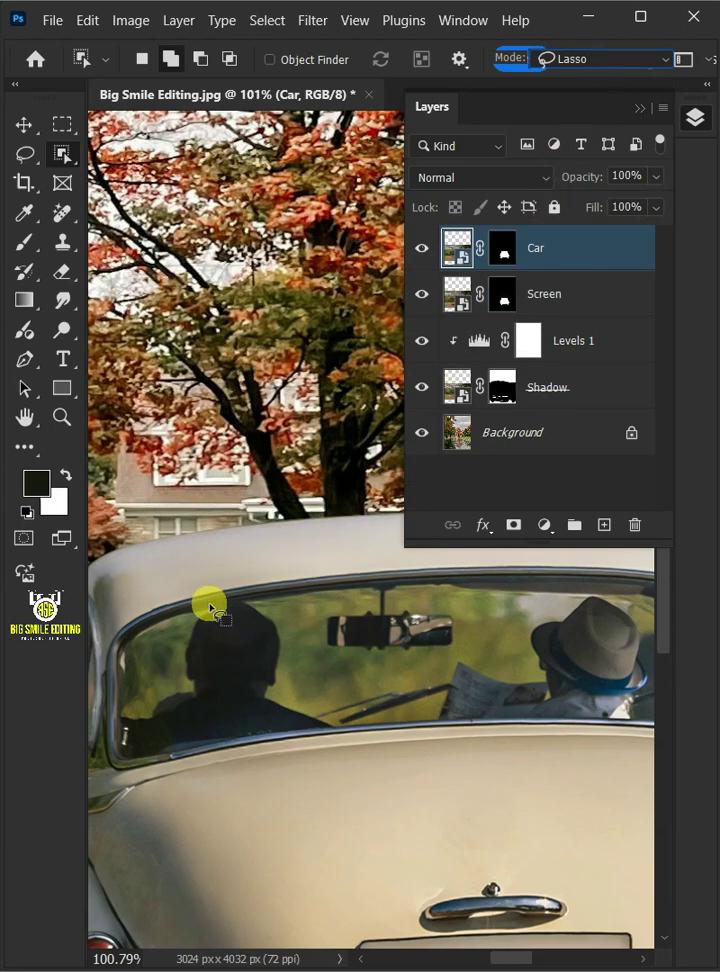
left_click_drag(210, 605, 212, 607)
scroll(200, 633, "right", 1)
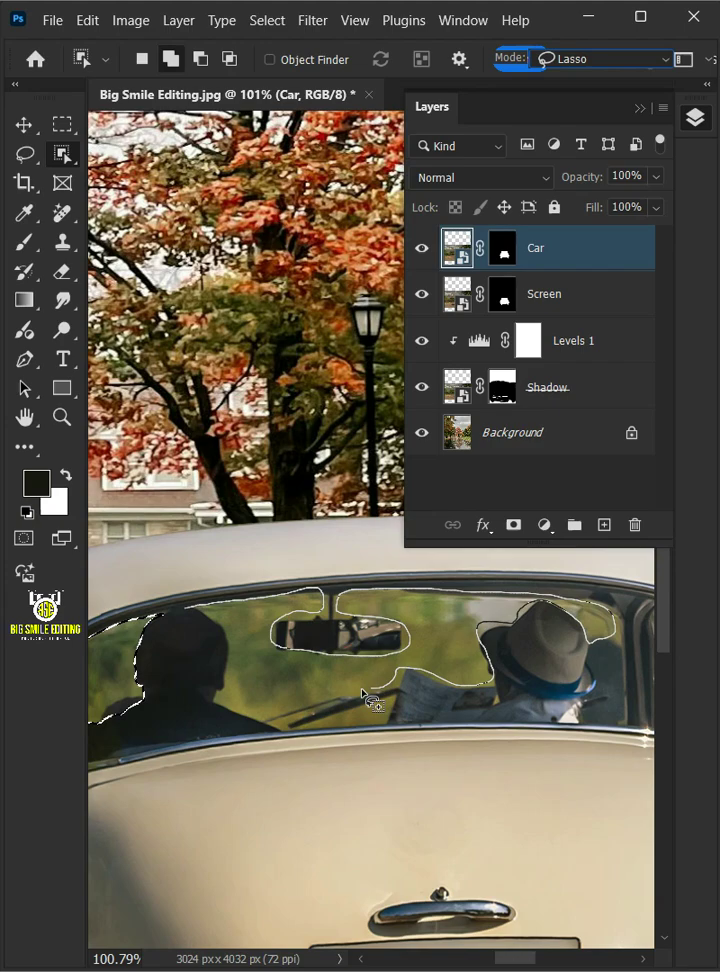
left_click_drag(368, 697, 269, 724)
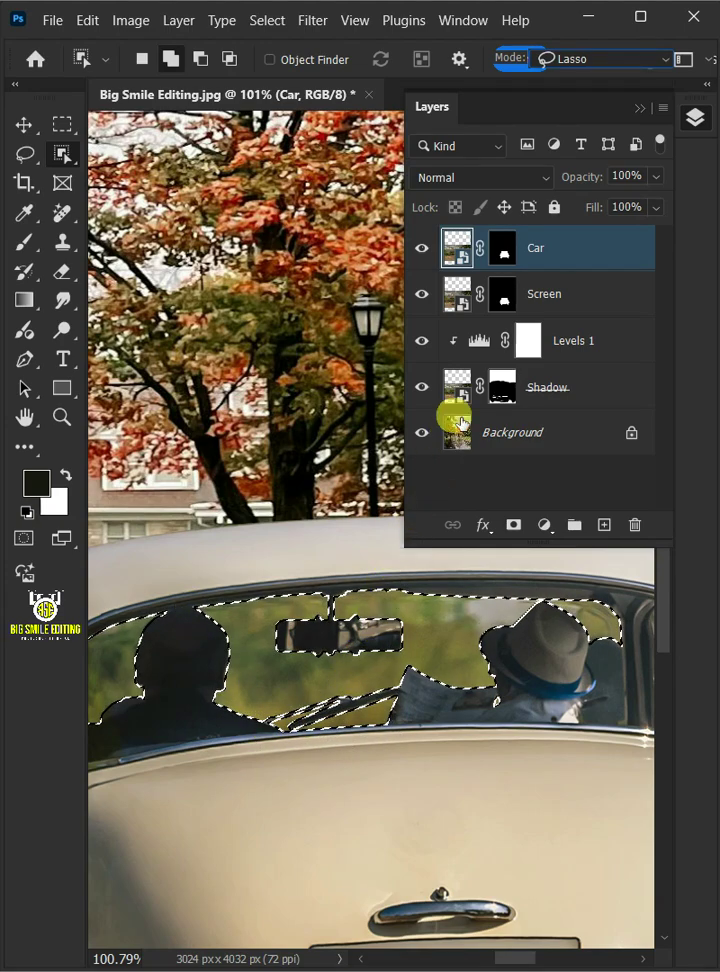
Step: Fill the window selection on the Car layer mask to hide the glass, then deselect
left_click(504, 250)
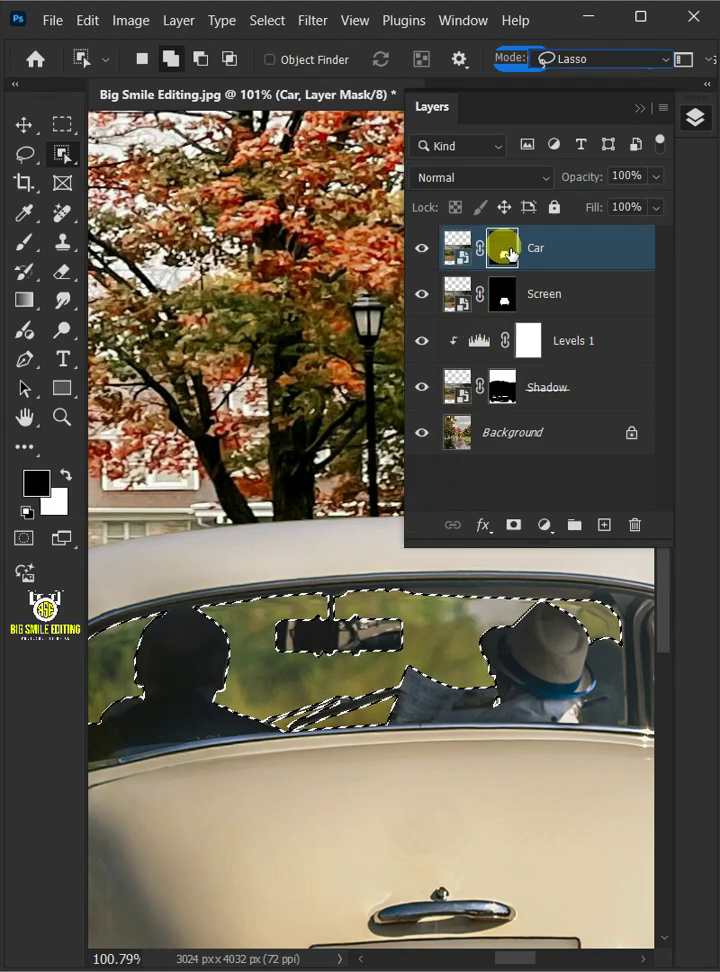
left_click(66, 474)
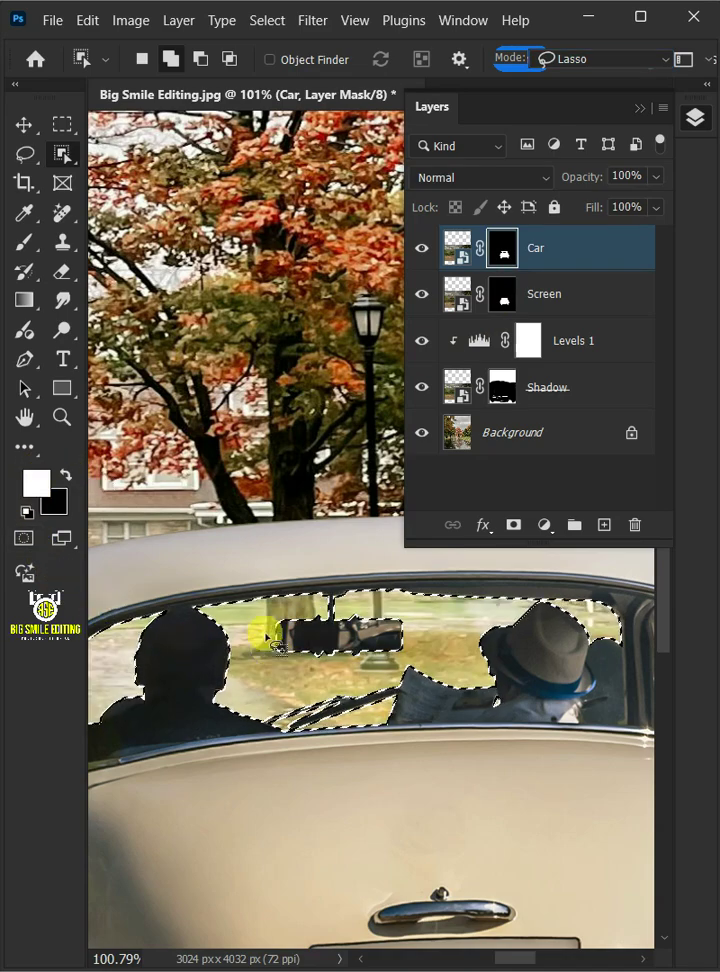
left_click(265, 22)
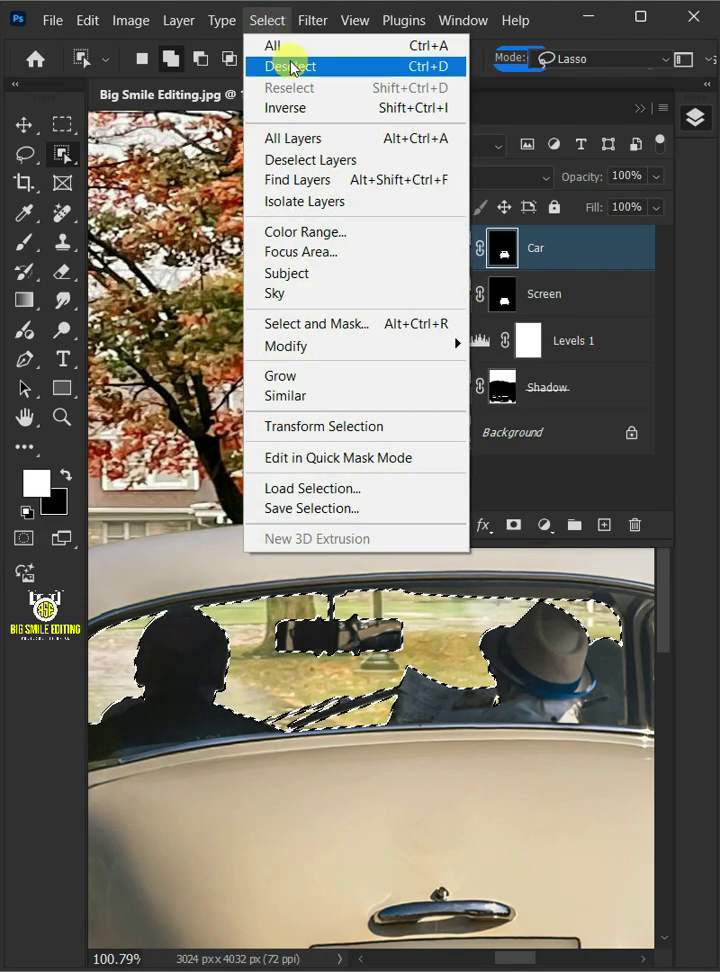
left_click(290, 67)
scroll(314, 531, "down", 8)
scroll(347, 711, "up", 1)
scroll(292, 720, "up", 1)
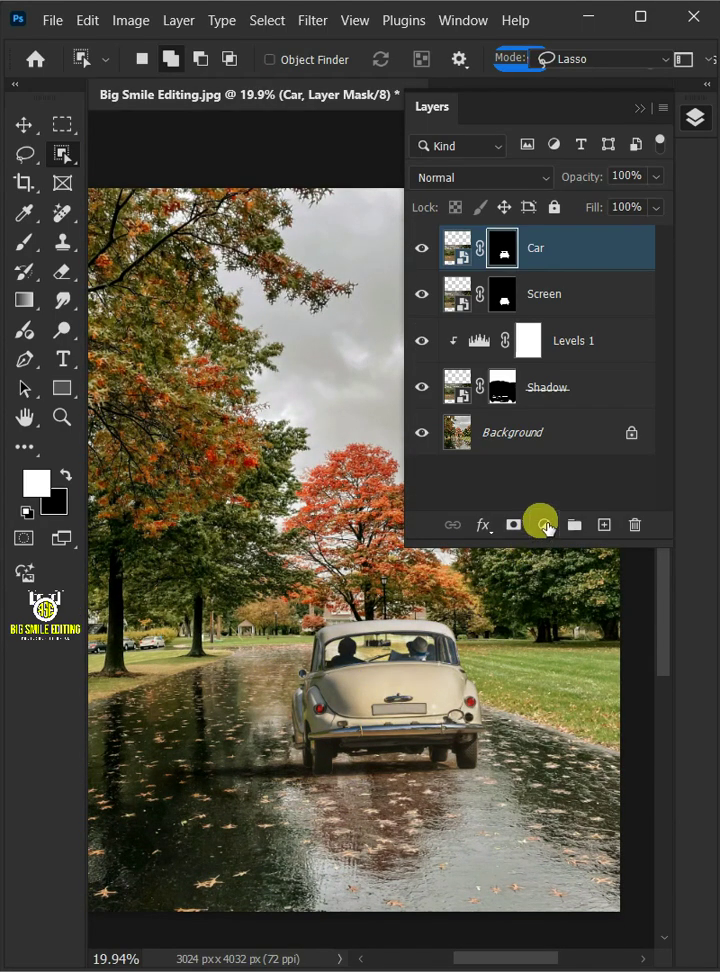
Step: Add a Color Lookup adjustment layer using the Crisp_Warm.look 3D LUT
left_click(543, 525)
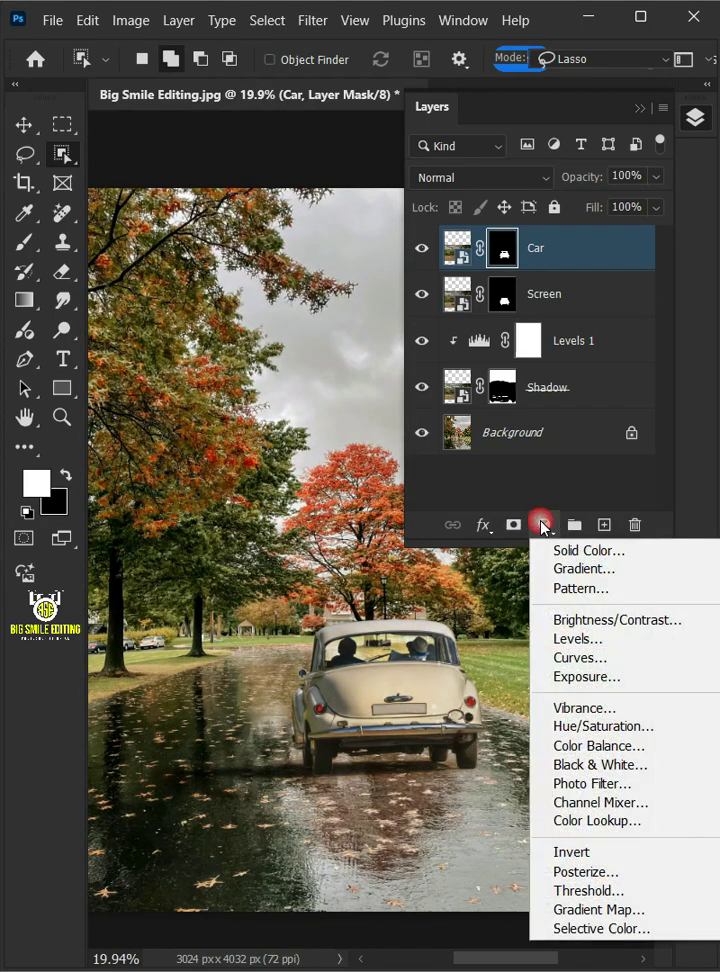
left_click(566, 820)
left_click(356, 136)
left_click(320, 301)
left_click(419, 37)
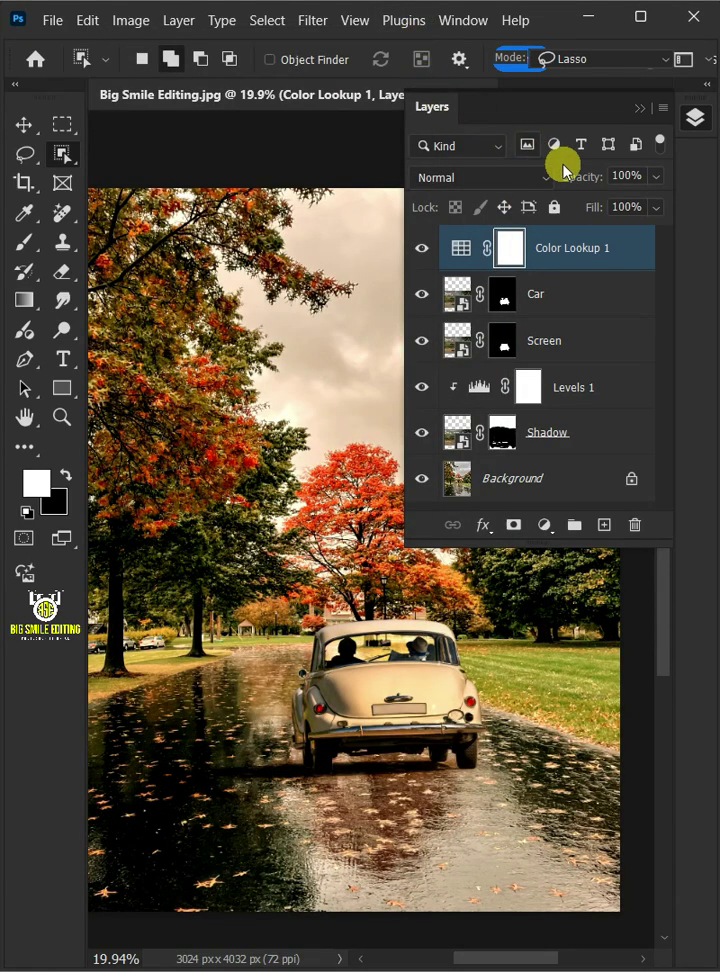
Step: Lower the Color Lookup 1 layer's opacity to 30%
left_click(655, 177)
left_click_drag(657, 199, 621, 207)
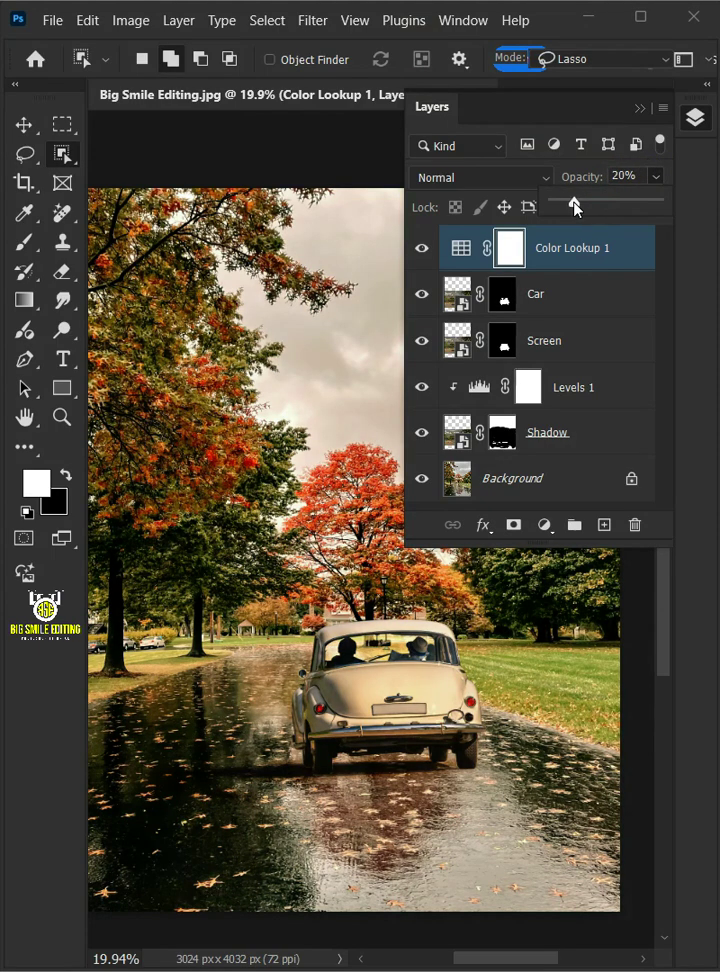
left_click_drag(577, 209, 577, 207)
left_click(490, 252)
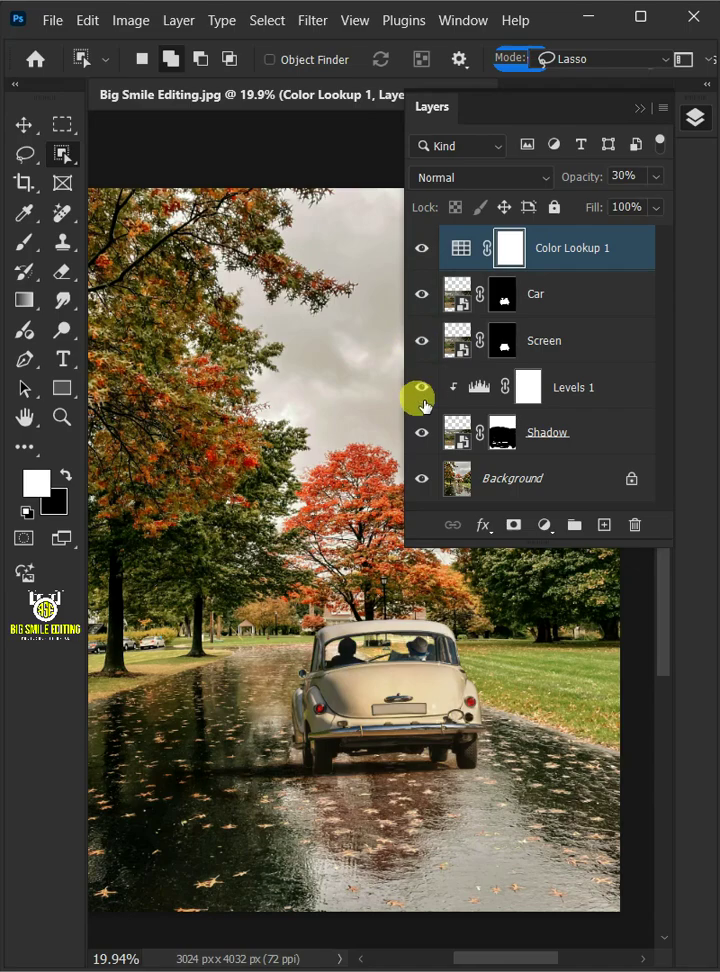